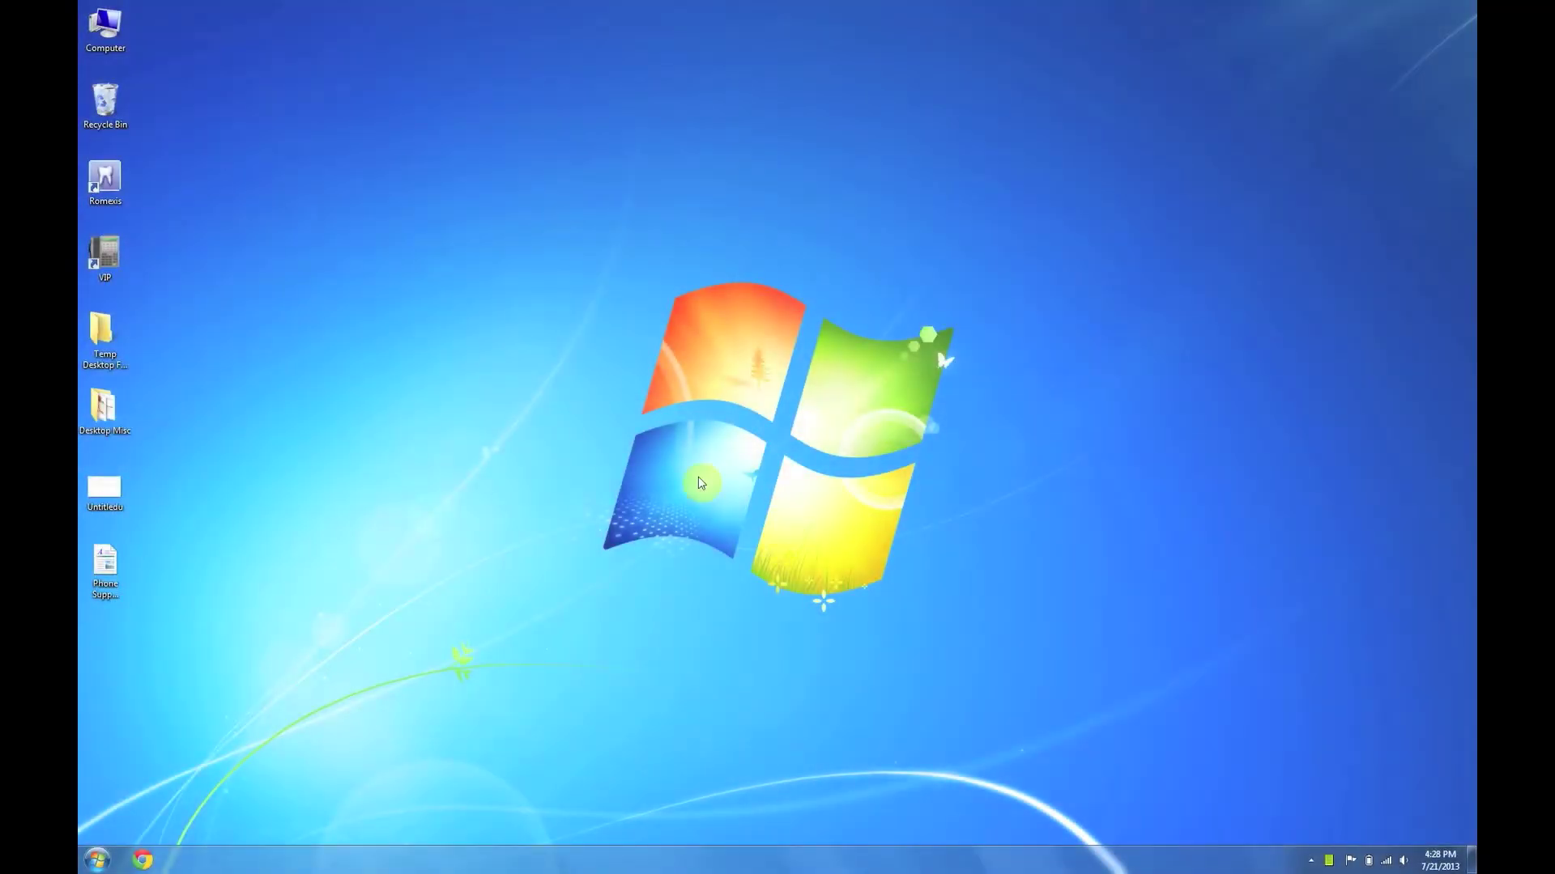
- Open the Romexis installation DVD from the Computer window
click(652, 446)
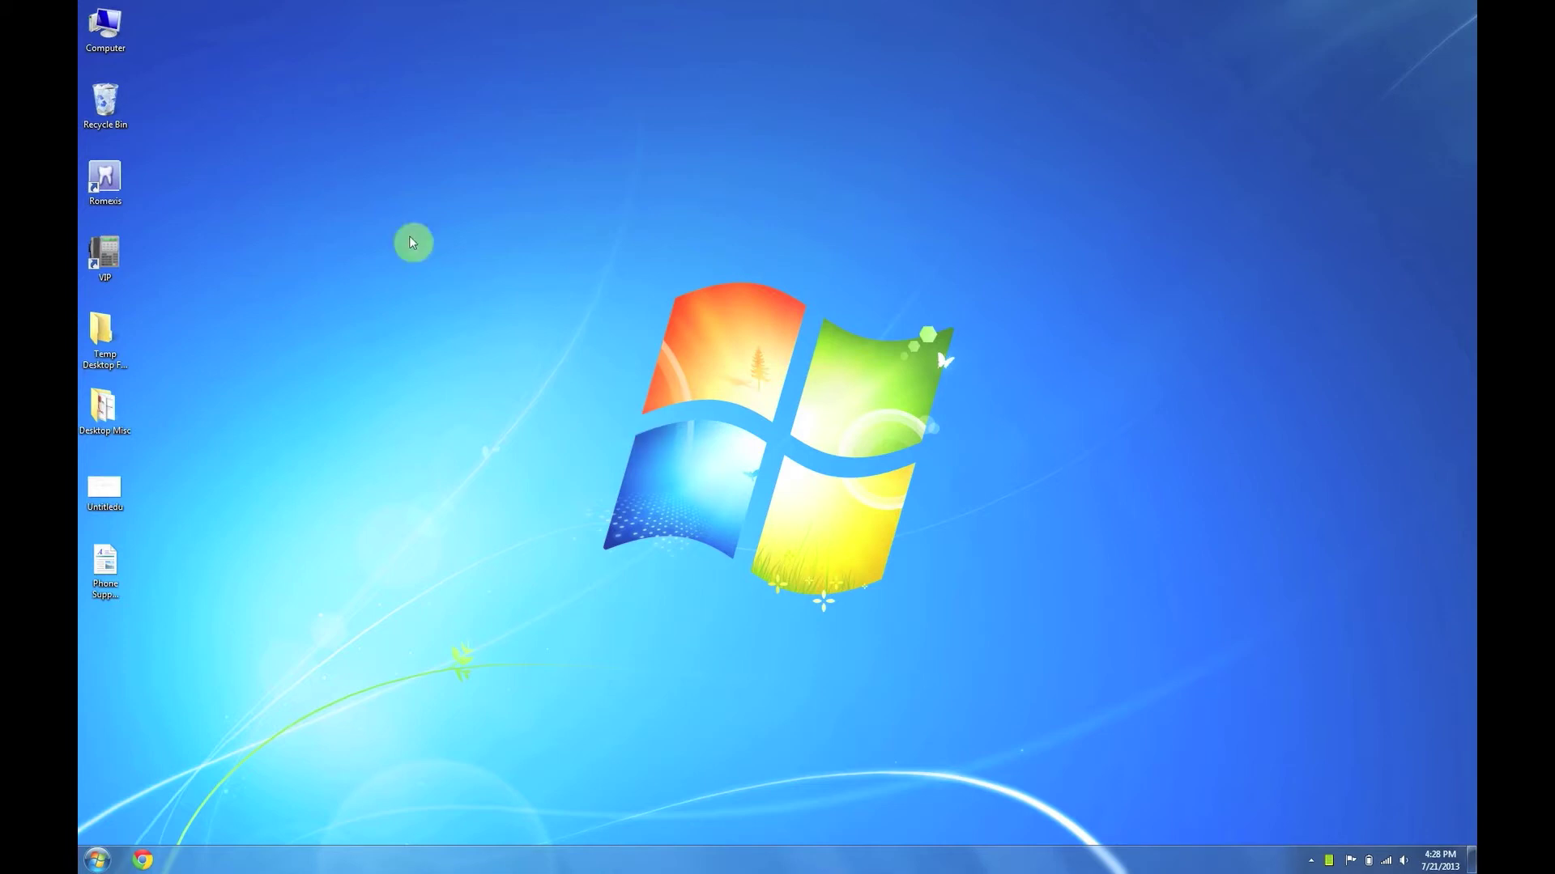
click(96, 32)
double_click(95, 33)
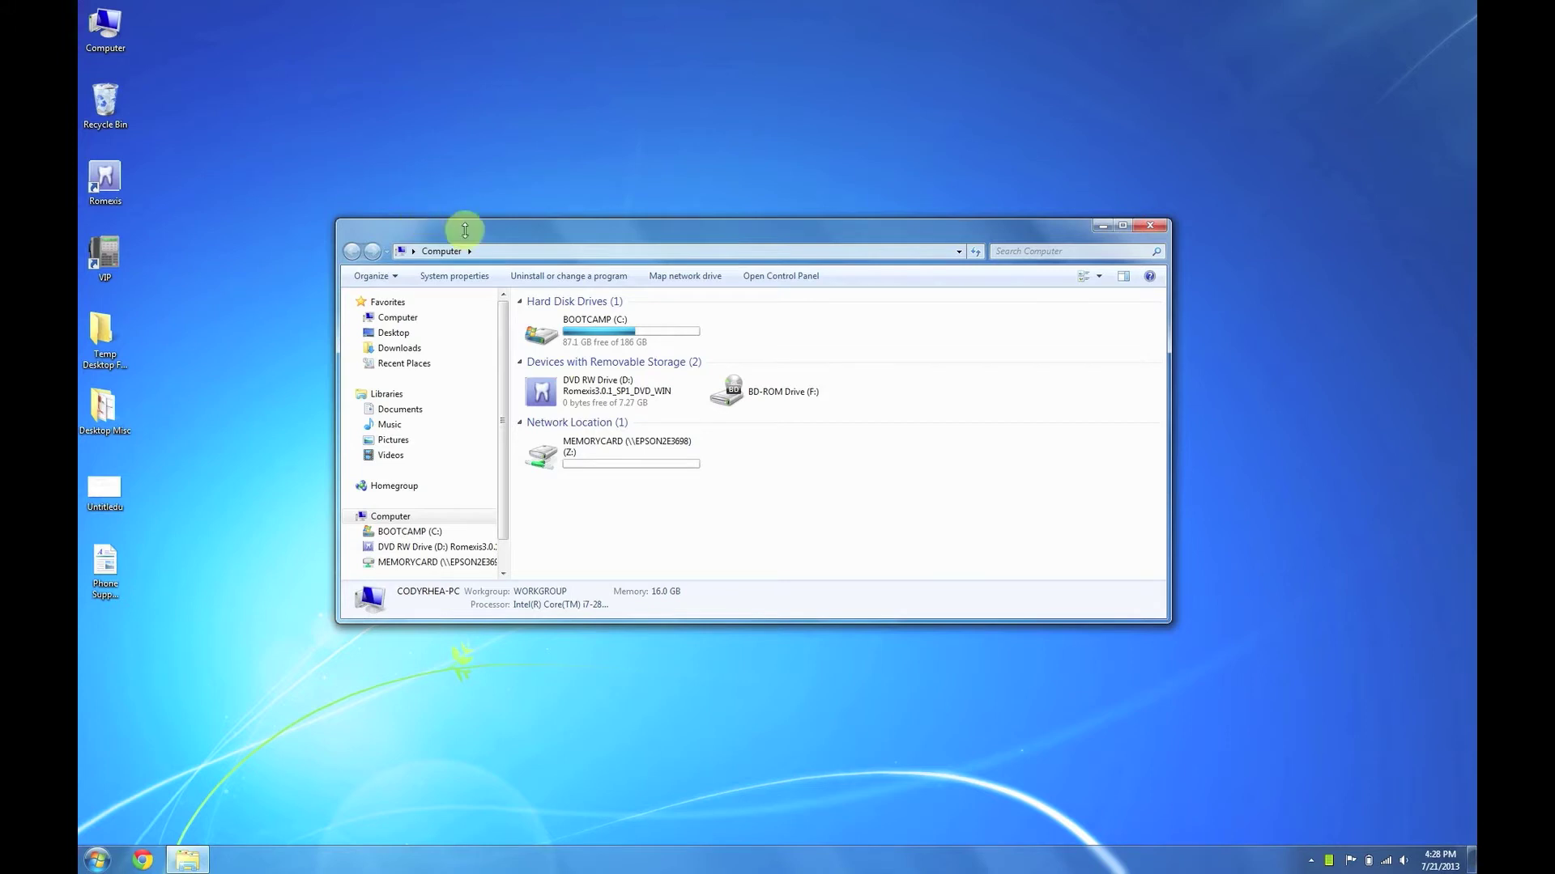
click(548, 398)
right_click(548, 398)
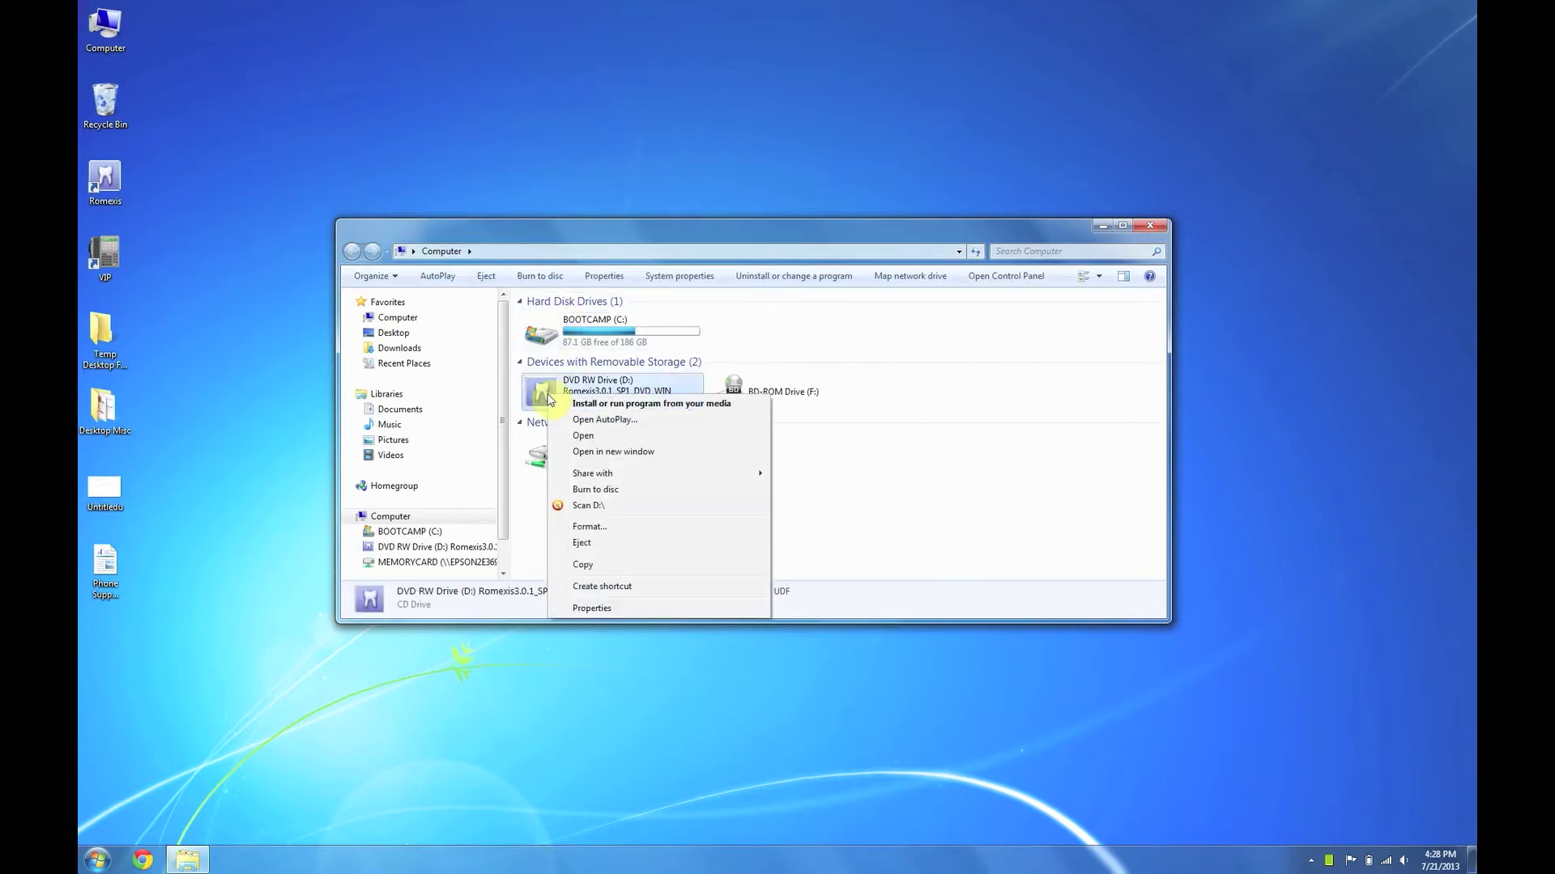
click(582, 437)
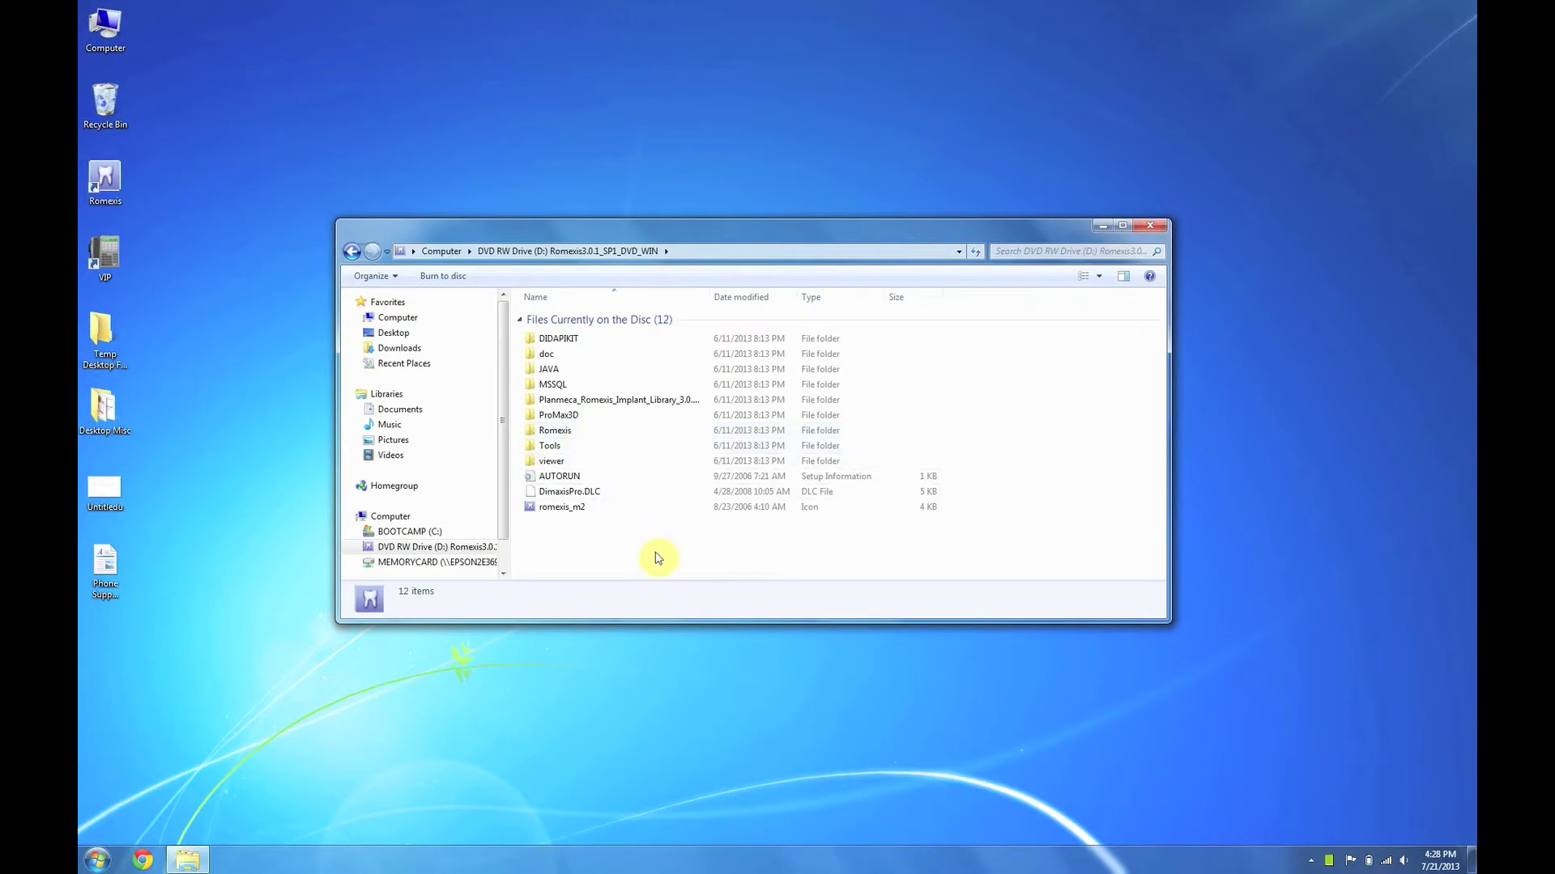
- Run setup from the disc's Romexis folder as administrator
click(578, 434)
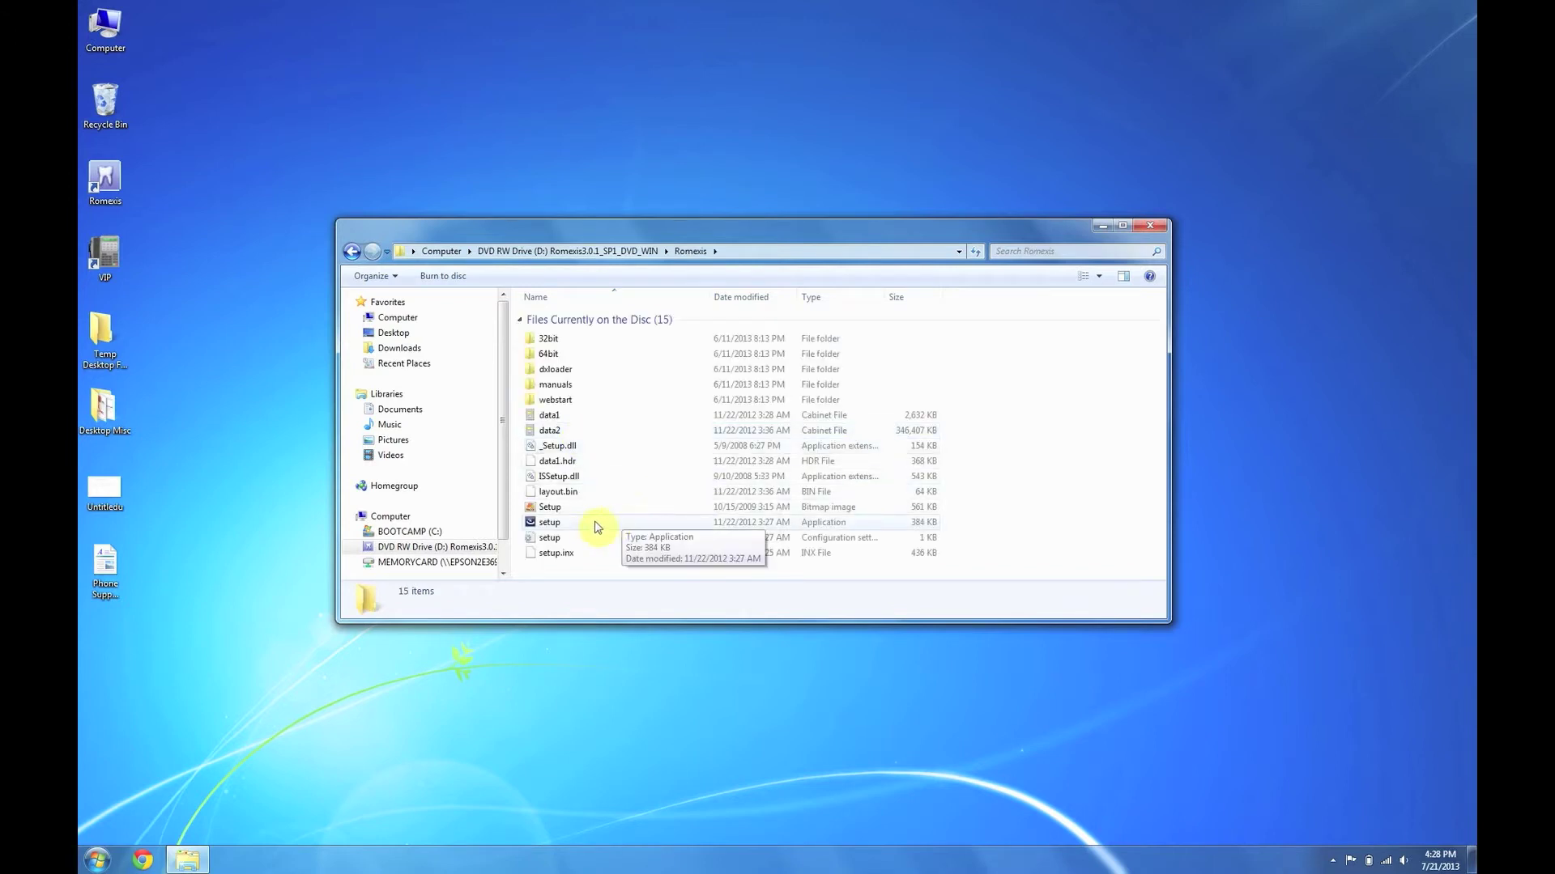
click(552, 523)
right_click(552, 524)
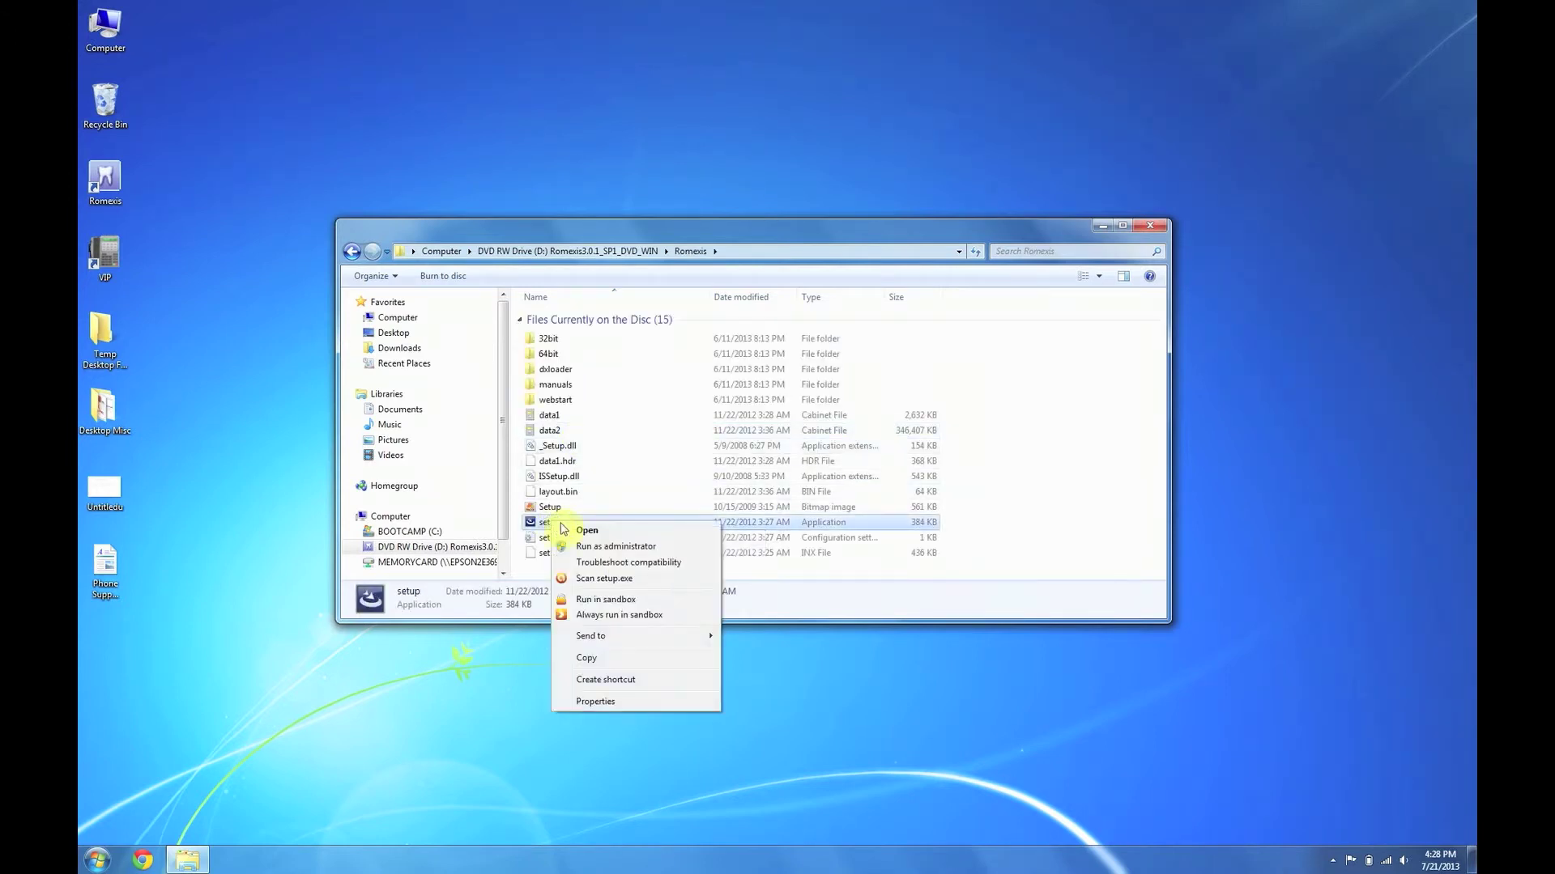
click(609, 547)
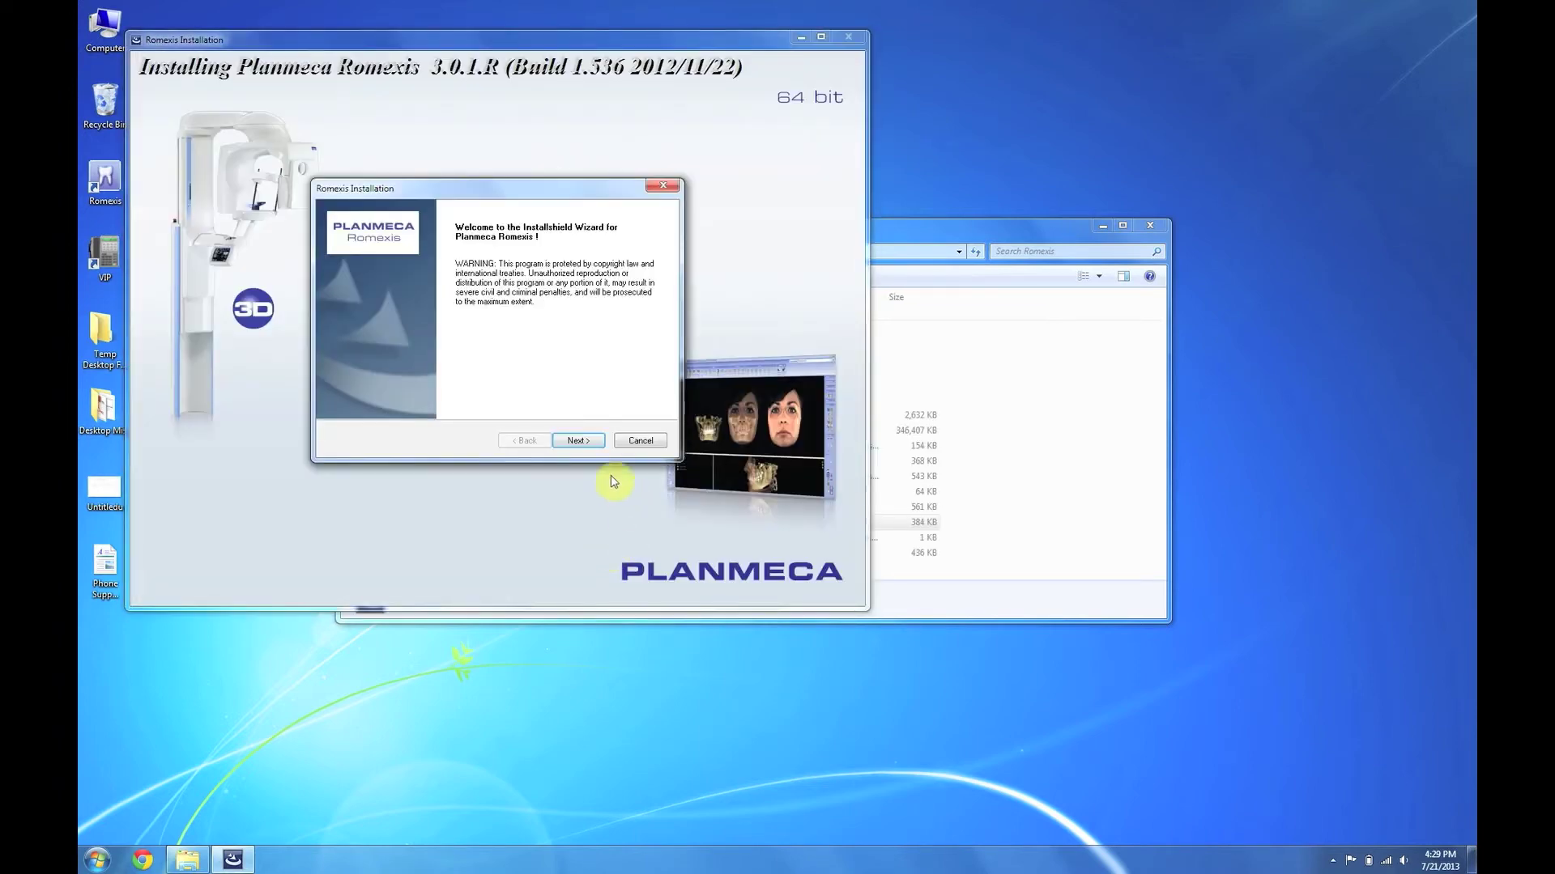
- Get past the welcome page, keep Modify Installation, and accept the licence agreement
click(594, 442)
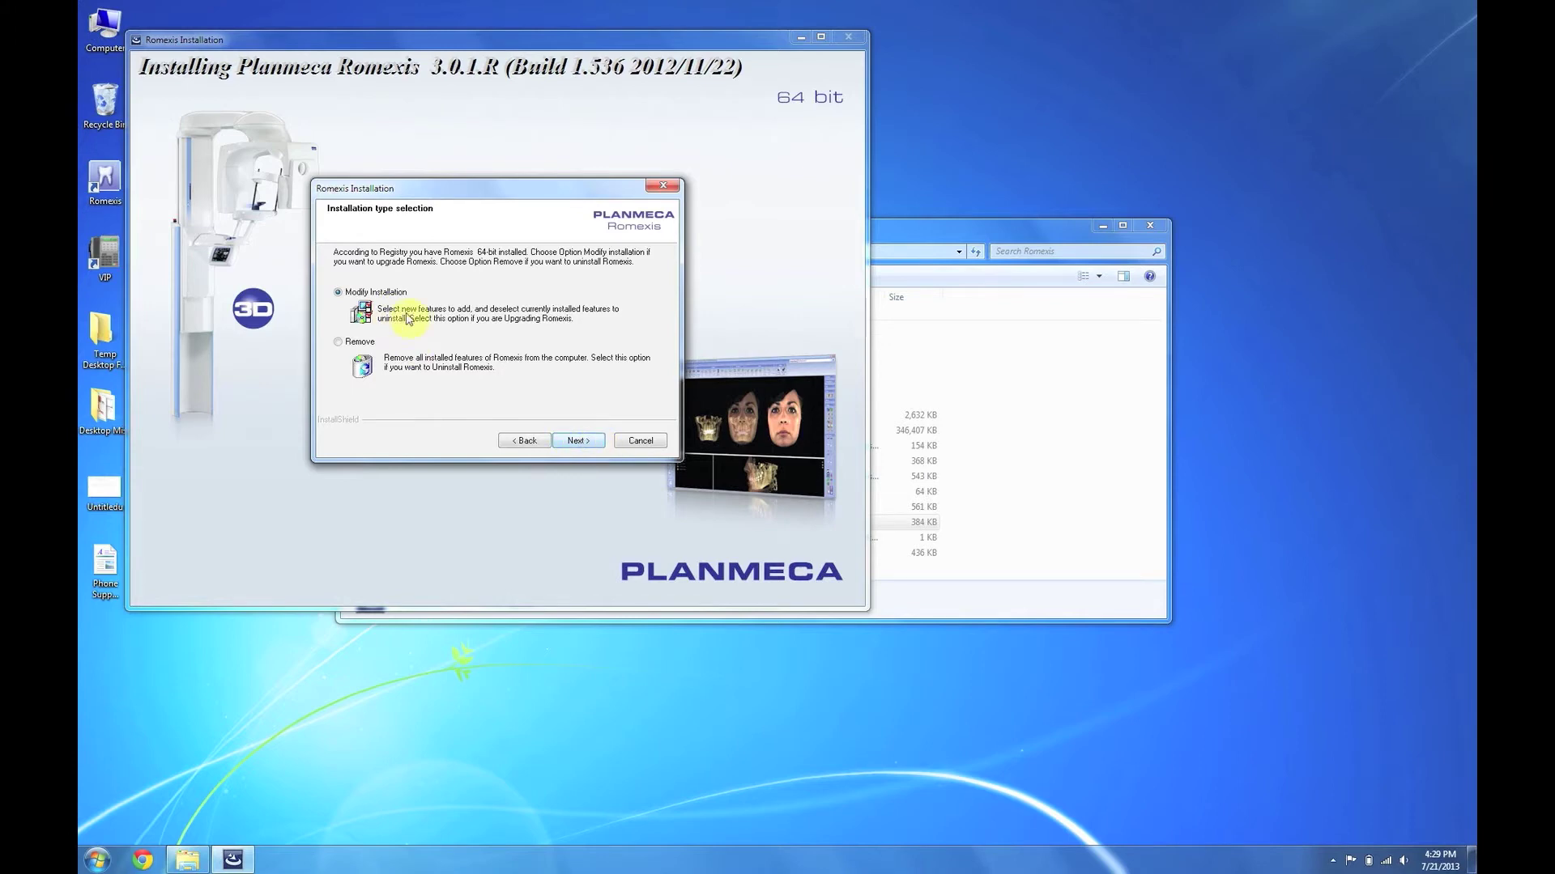
click(572, 441)
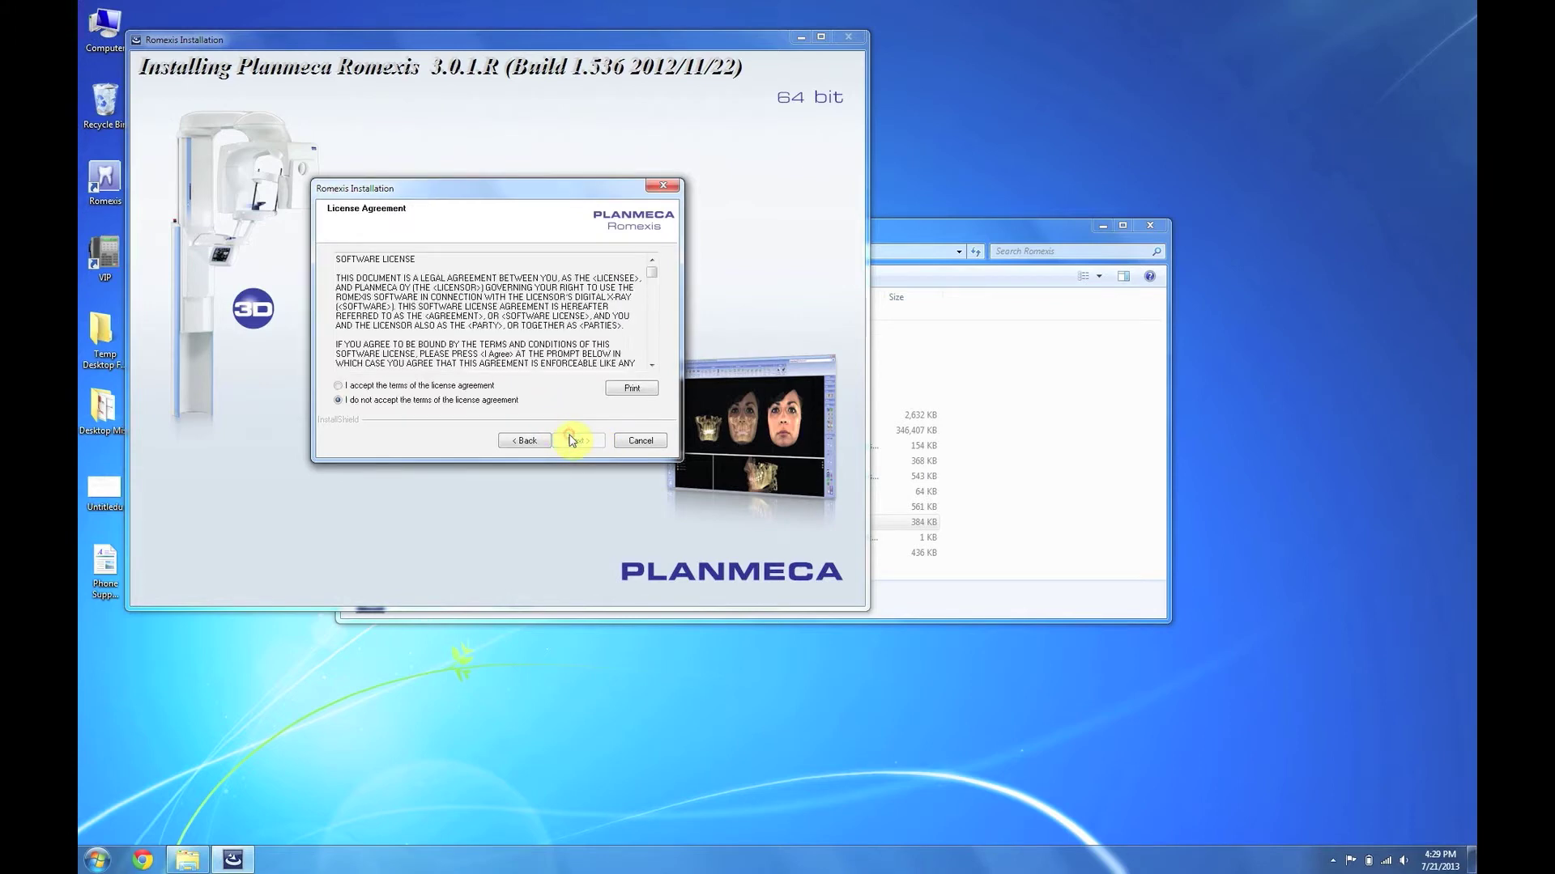
click(338, 386)
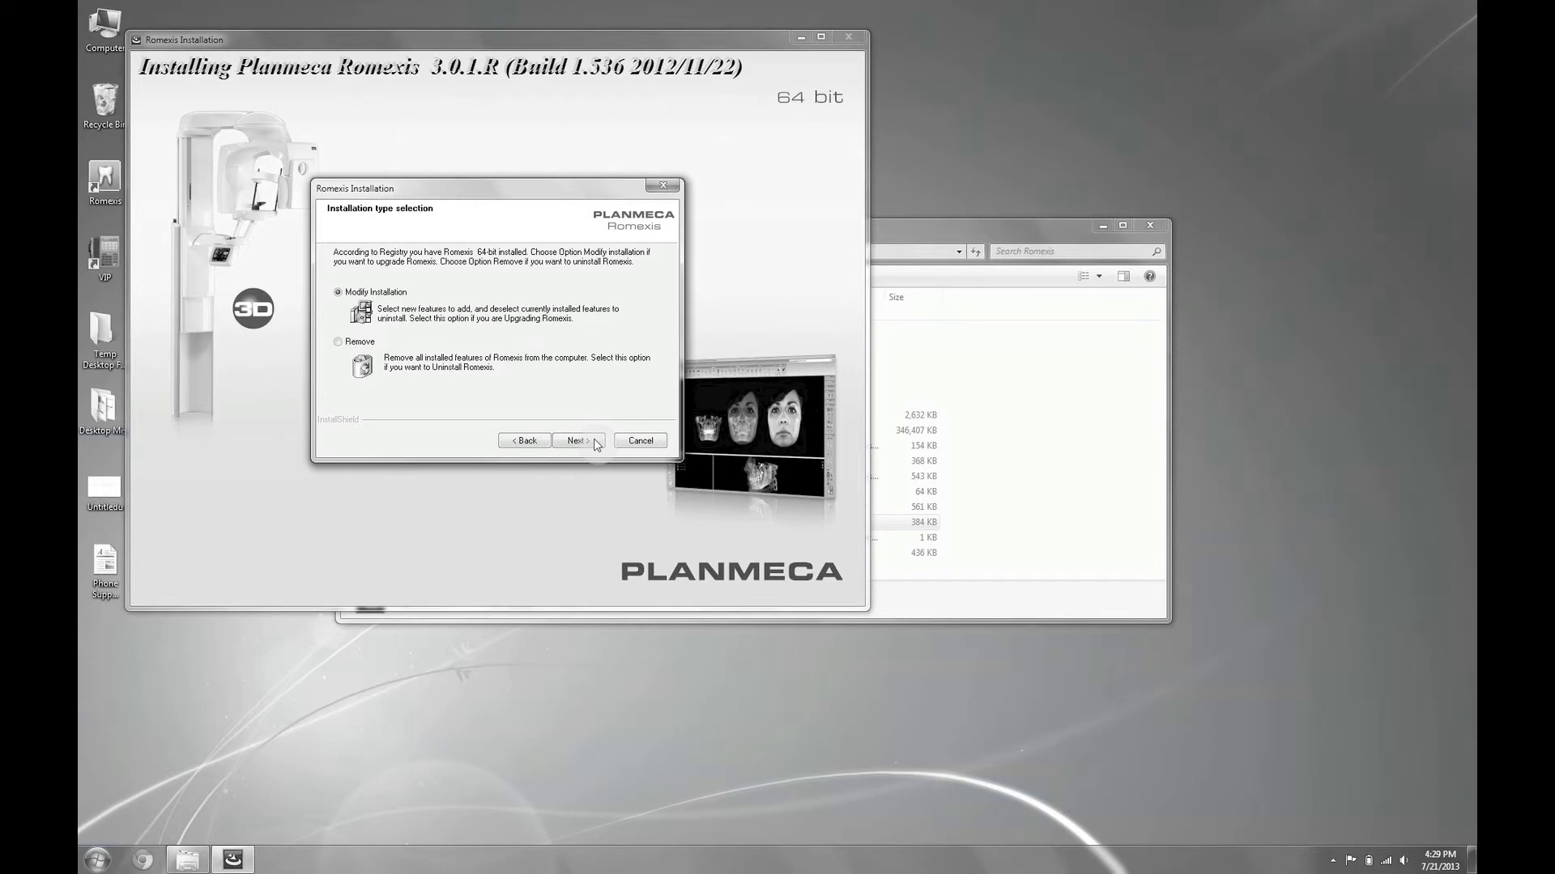
click(574, 441)
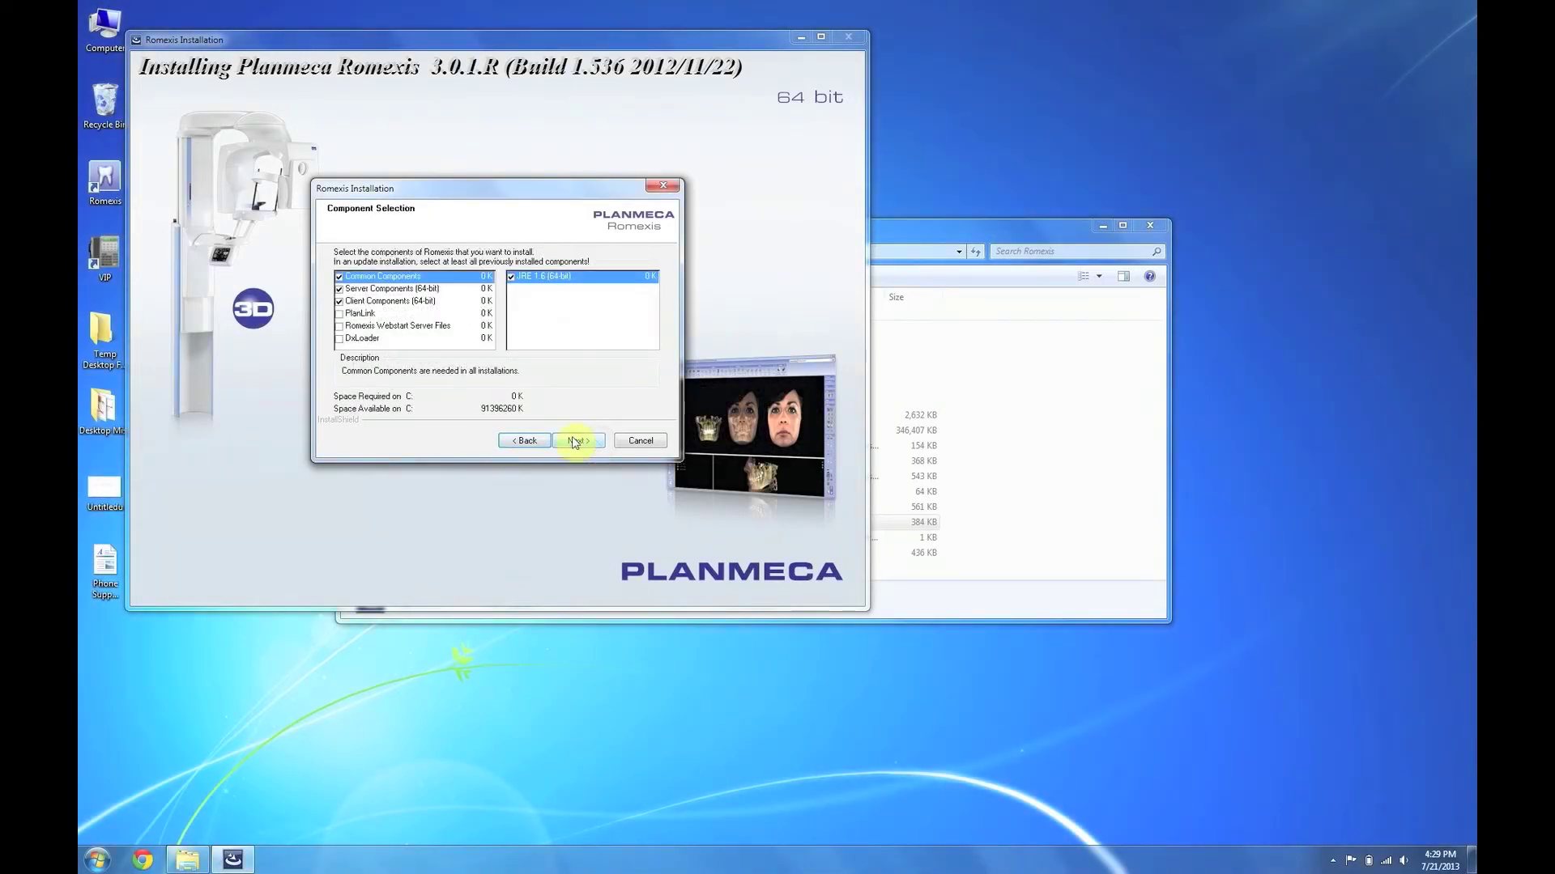
- Exclude the server components and the Device Tool and PM3DTool client sub-components
click(396, 289)
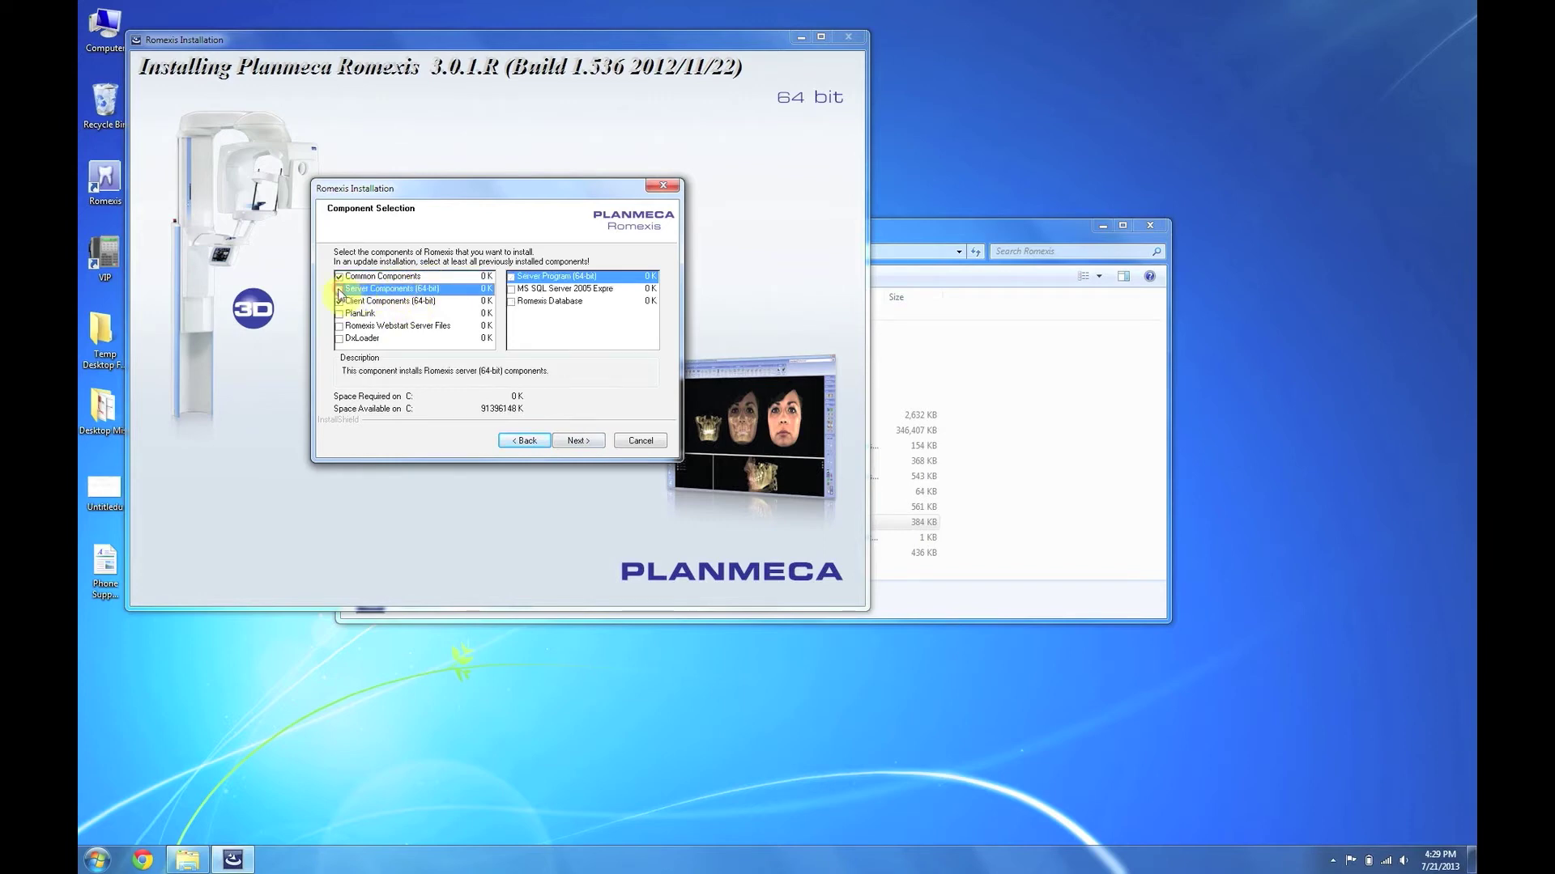
click(339, 289)
click(380, 276)
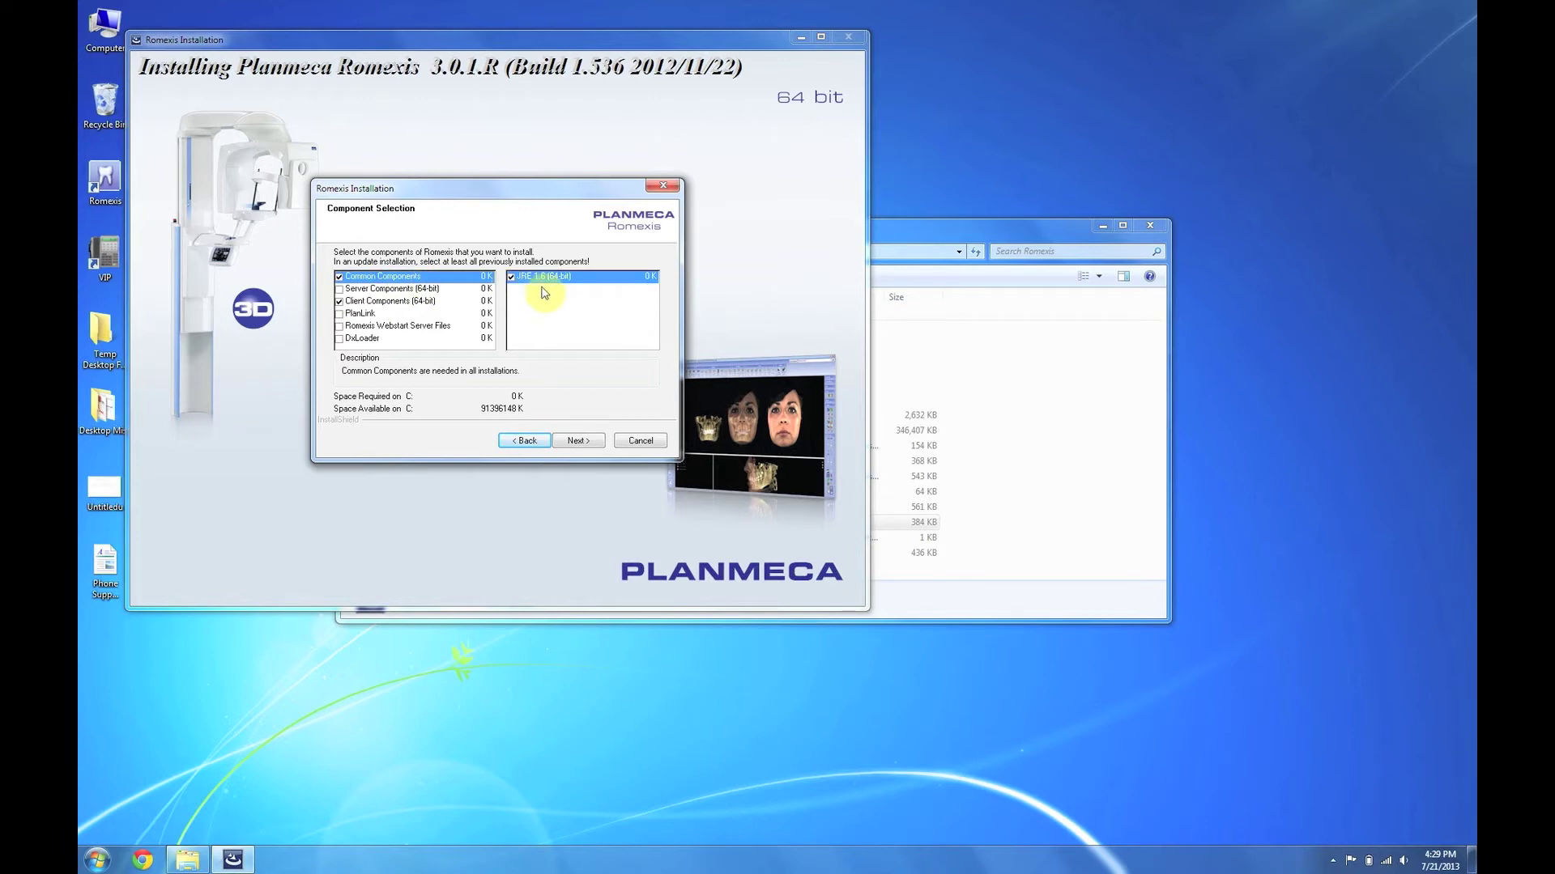
click(395, 303)
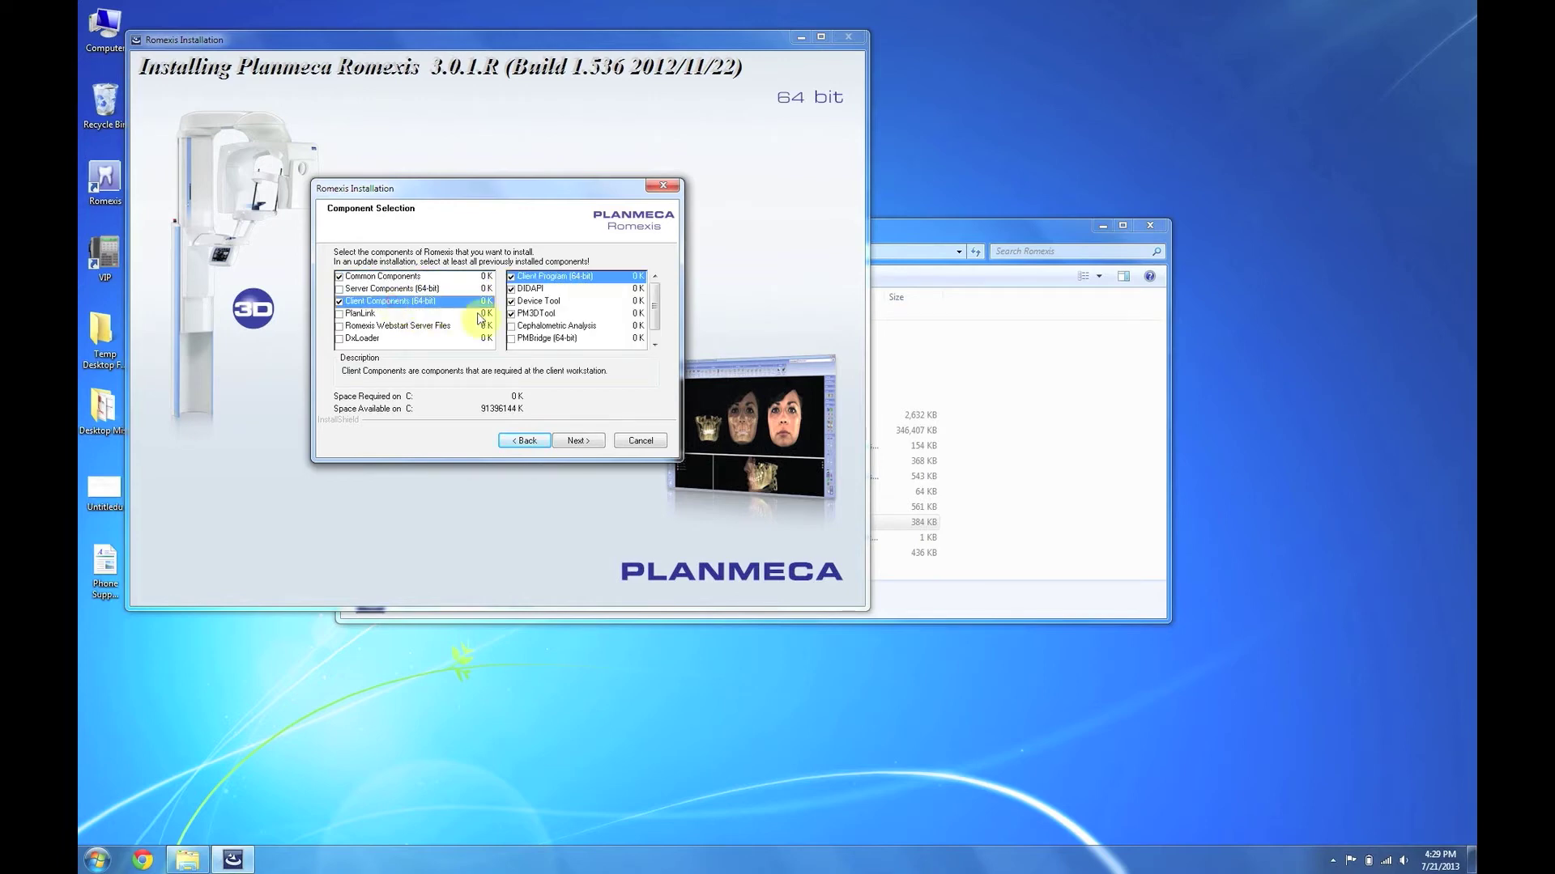
click(511, 290)
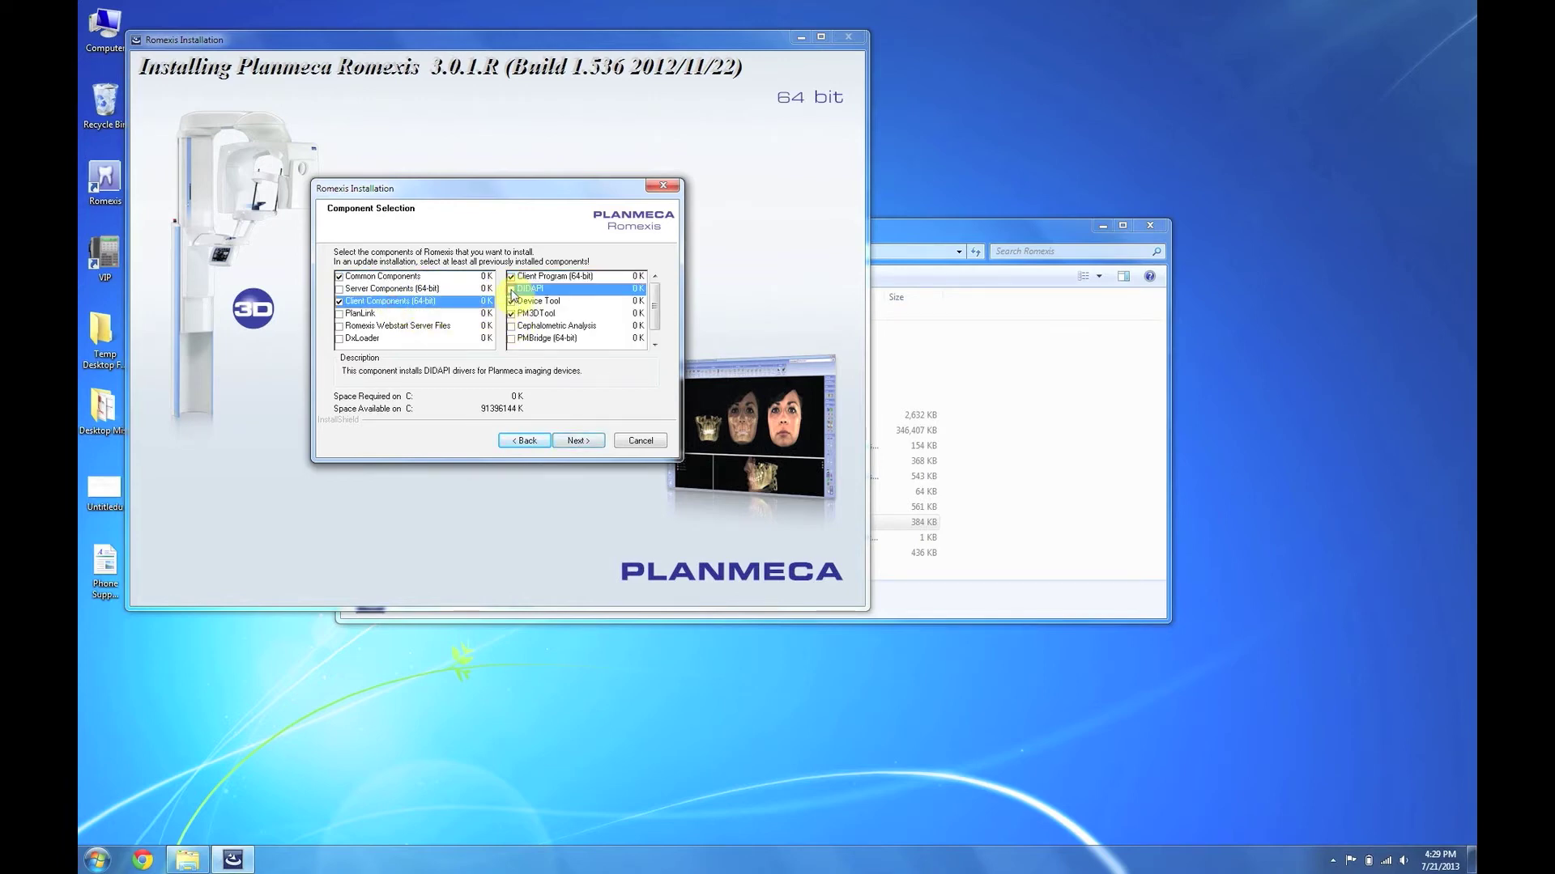
click(511, 301)
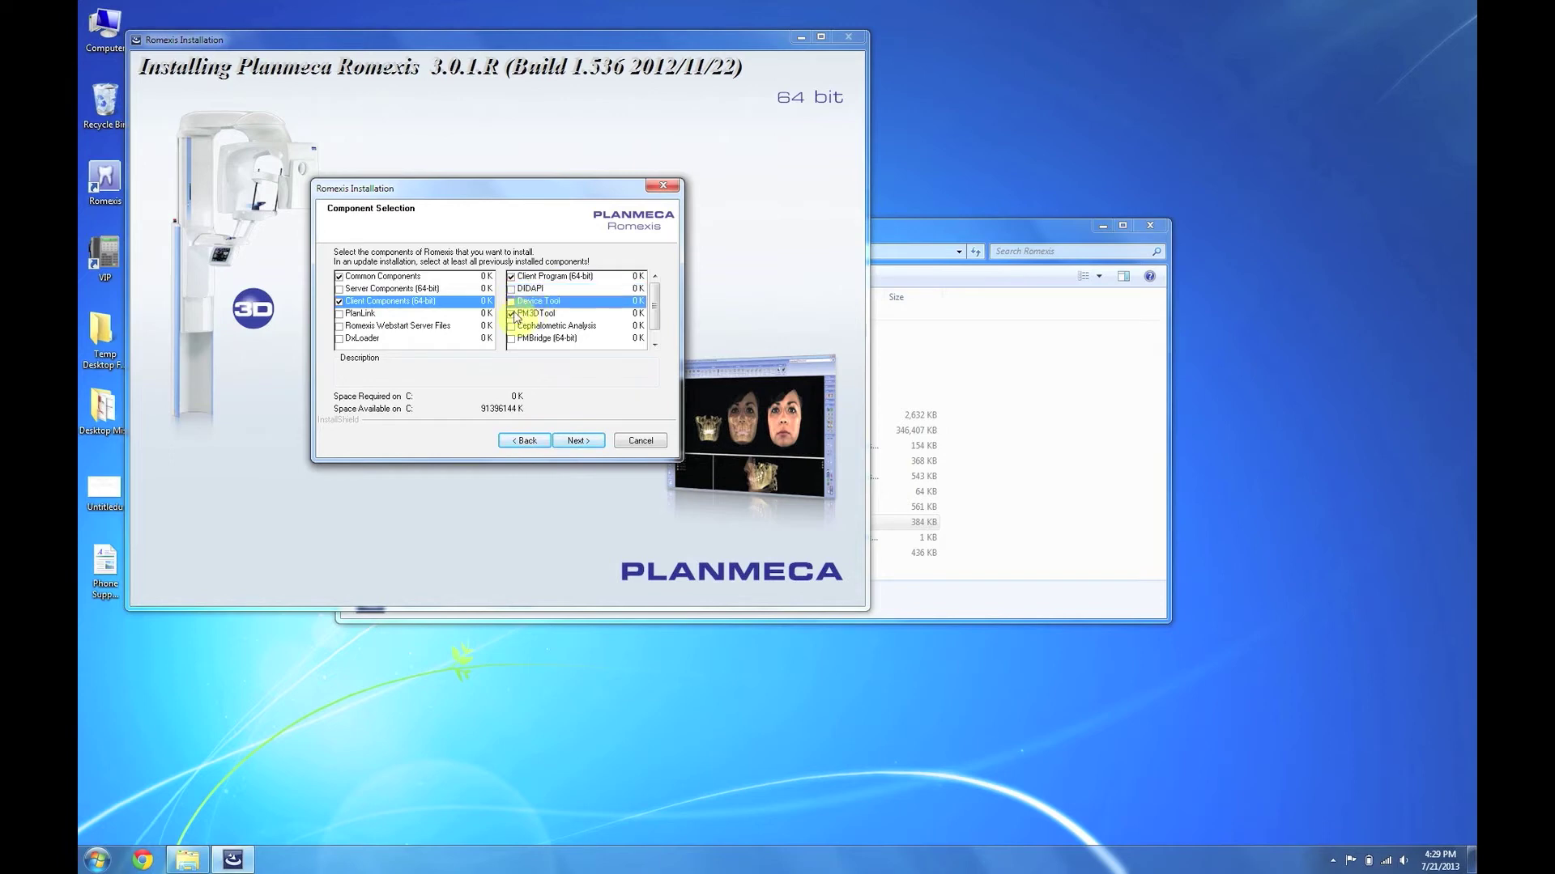
click(512, 314)
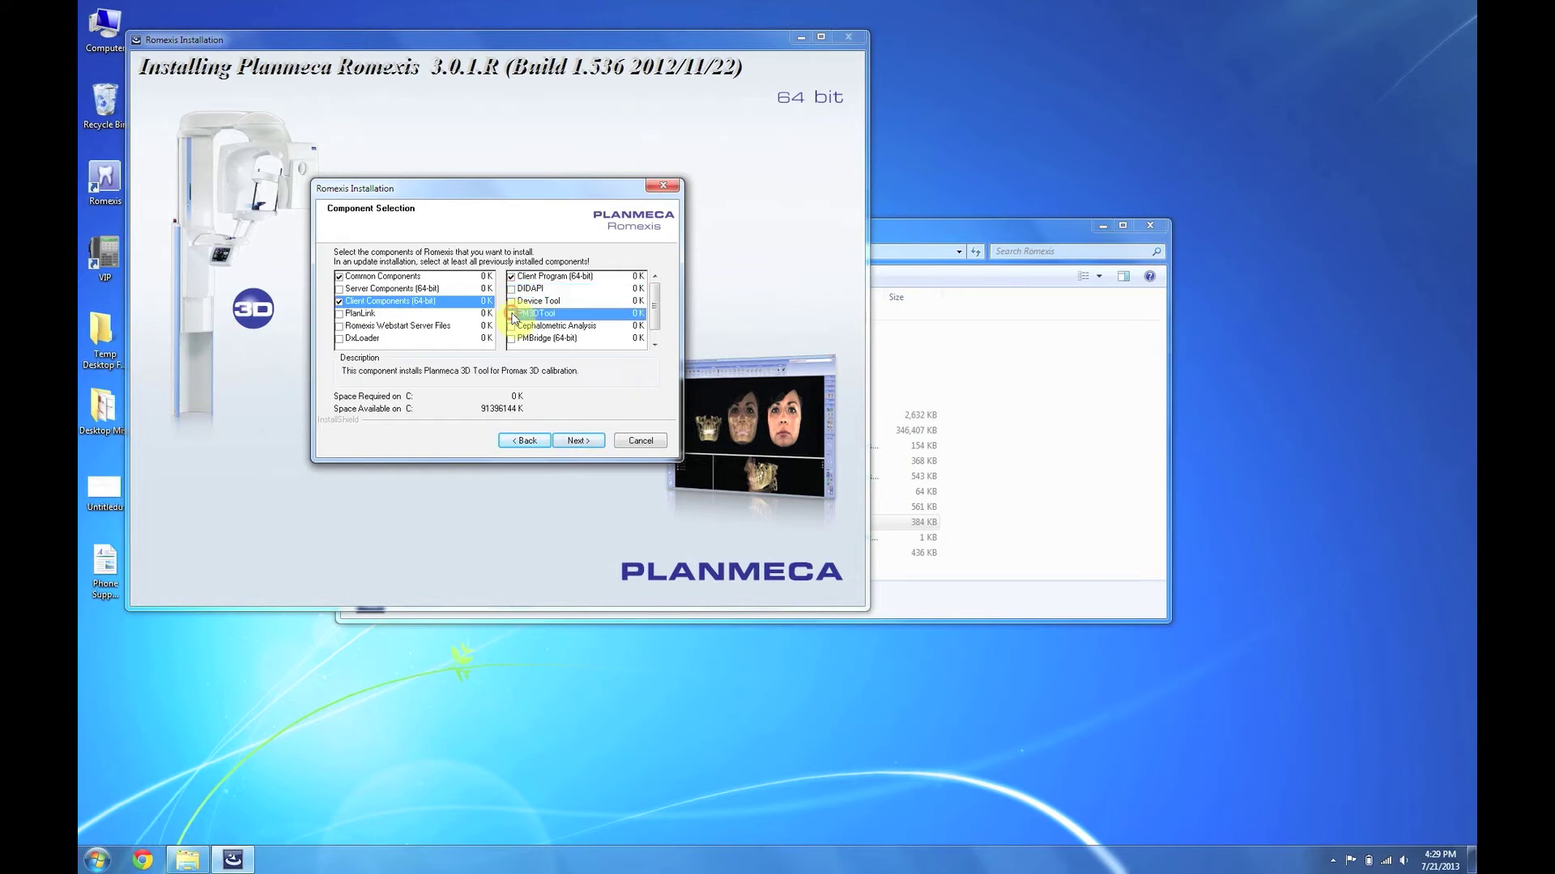
click(564, 278)
click(400, 277)
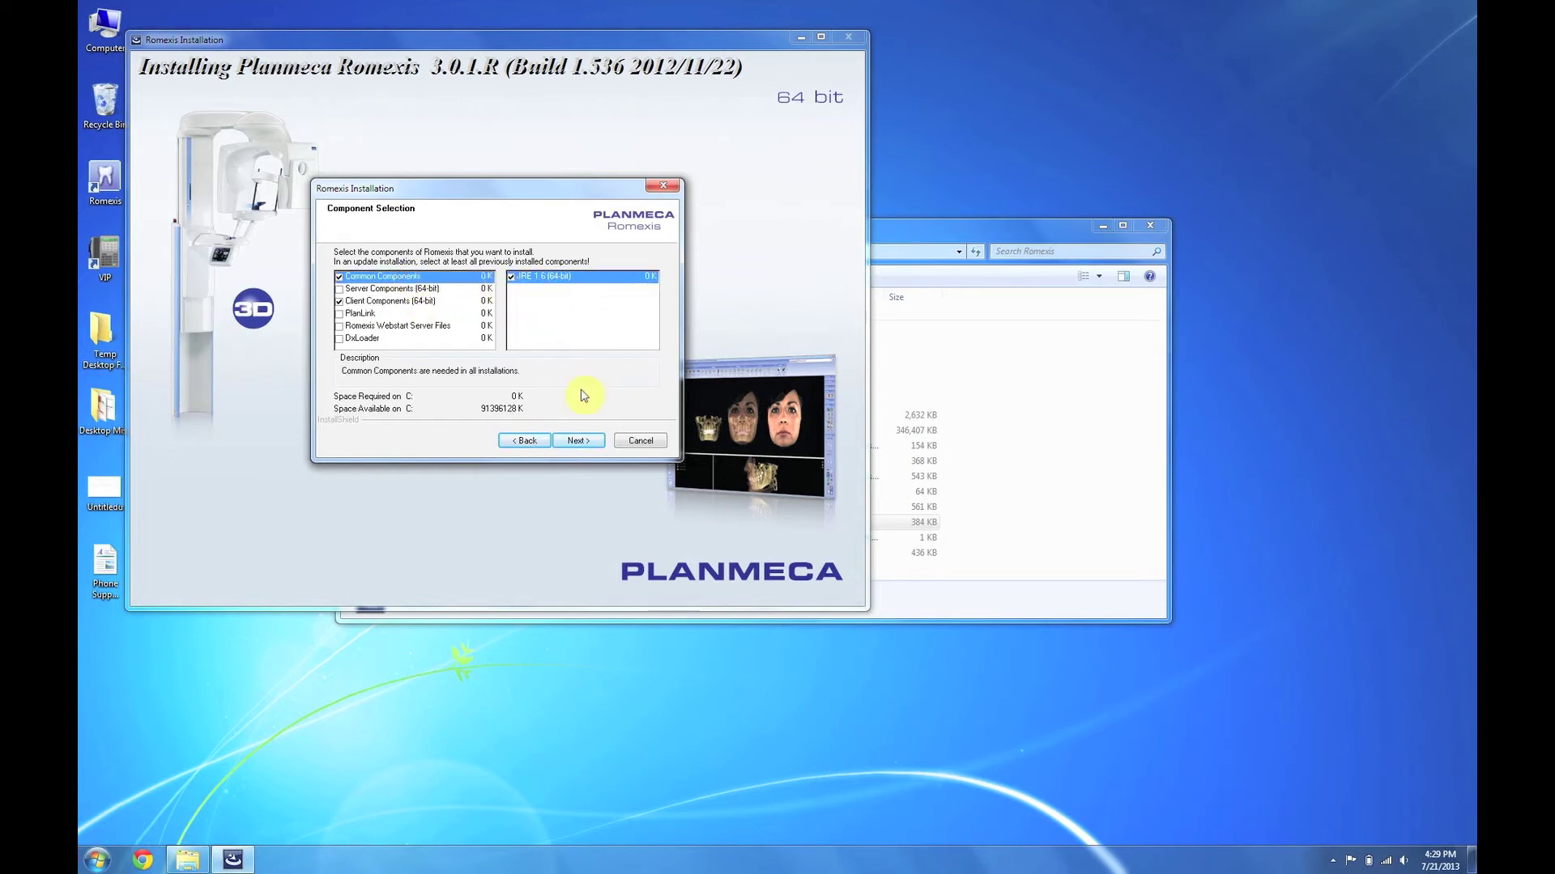
- Keep the default language and C:\Program Files\Planmeca\Romexis destination, then start installing
click(575, 441)
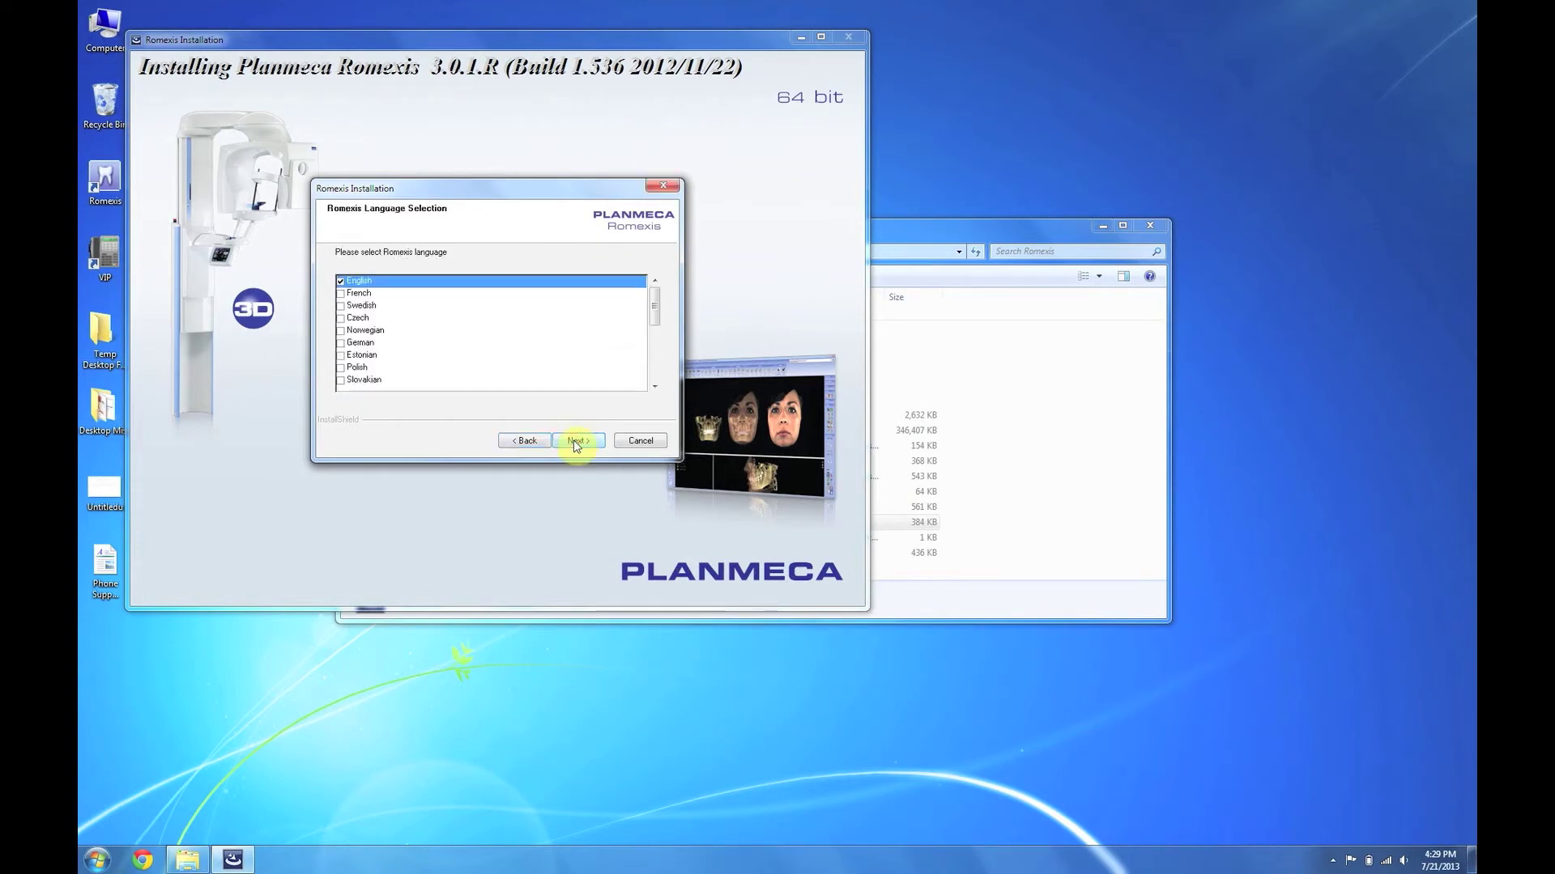
click(575, 443)
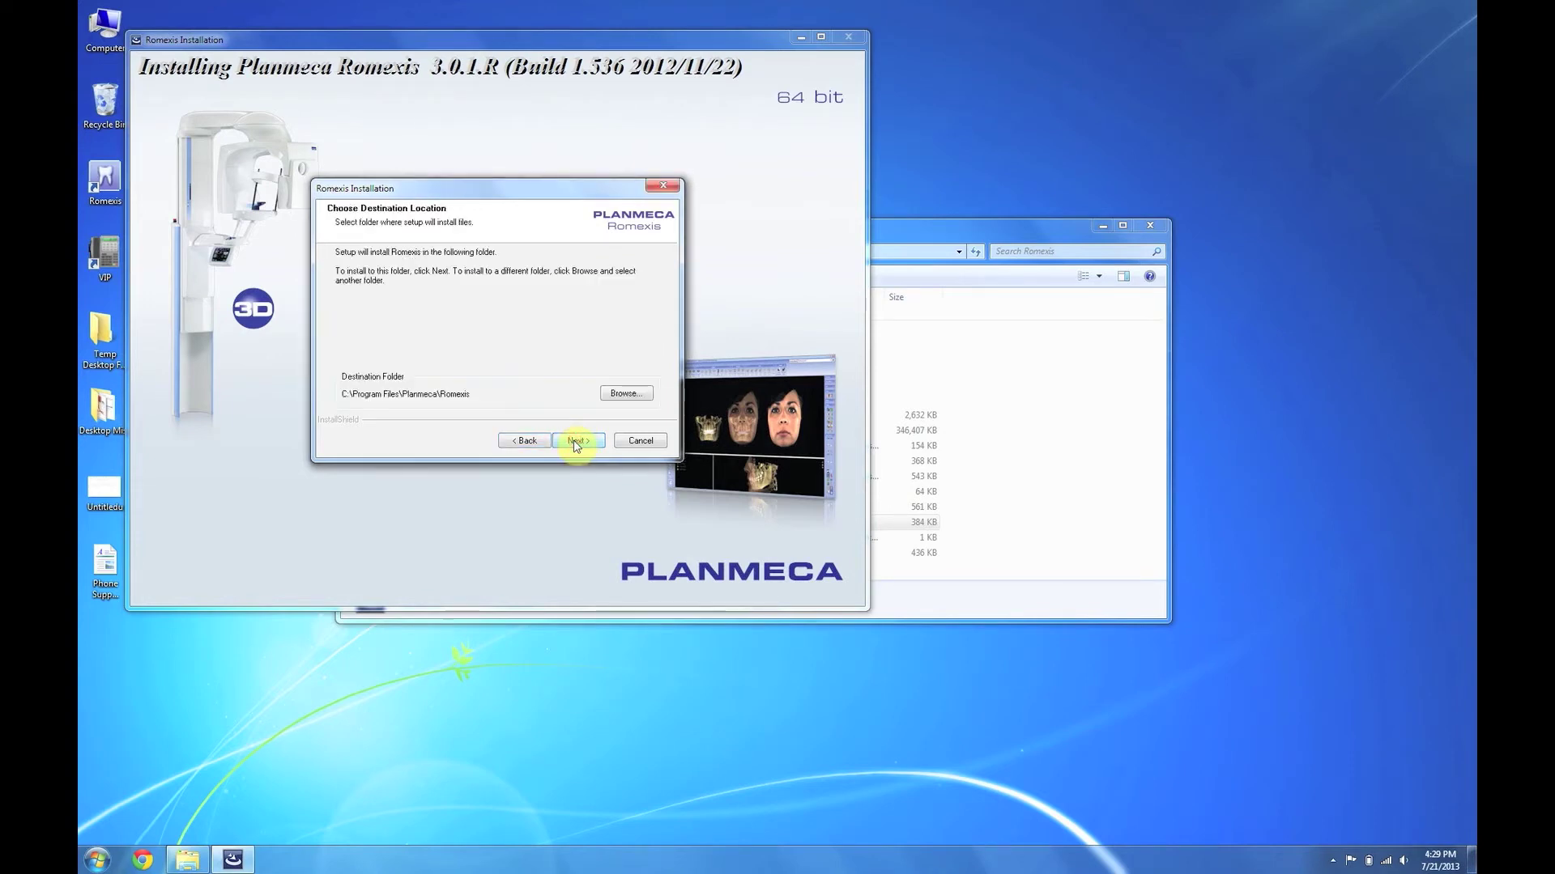
click(575, 442)
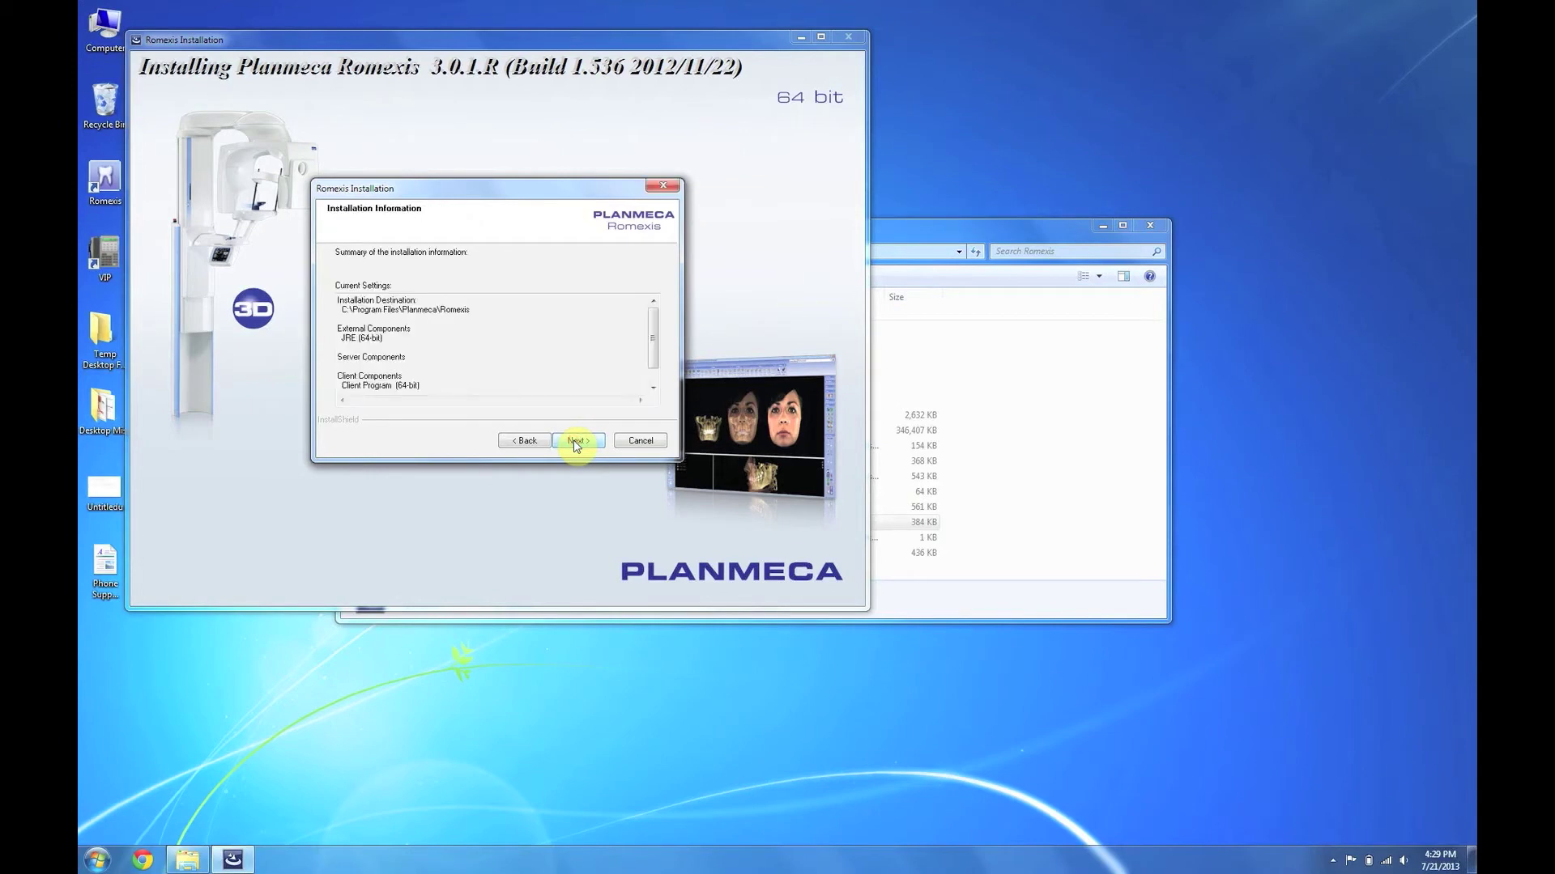
click(575, 442)
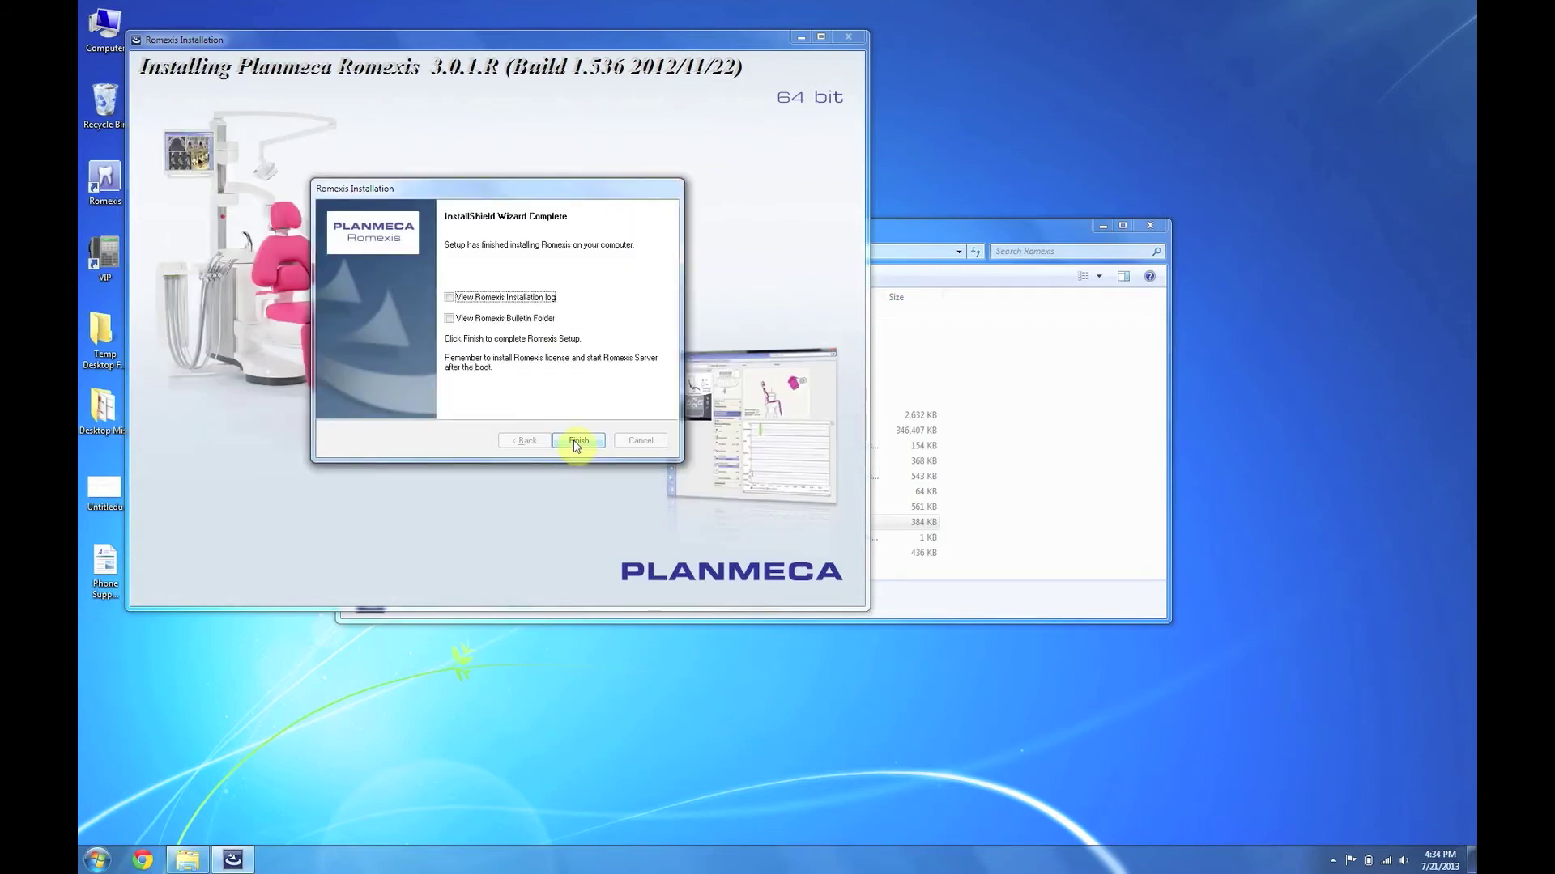
- Finish the wizard, postpone the restart until later, and close the disc's Explorer window
click(577, 443)
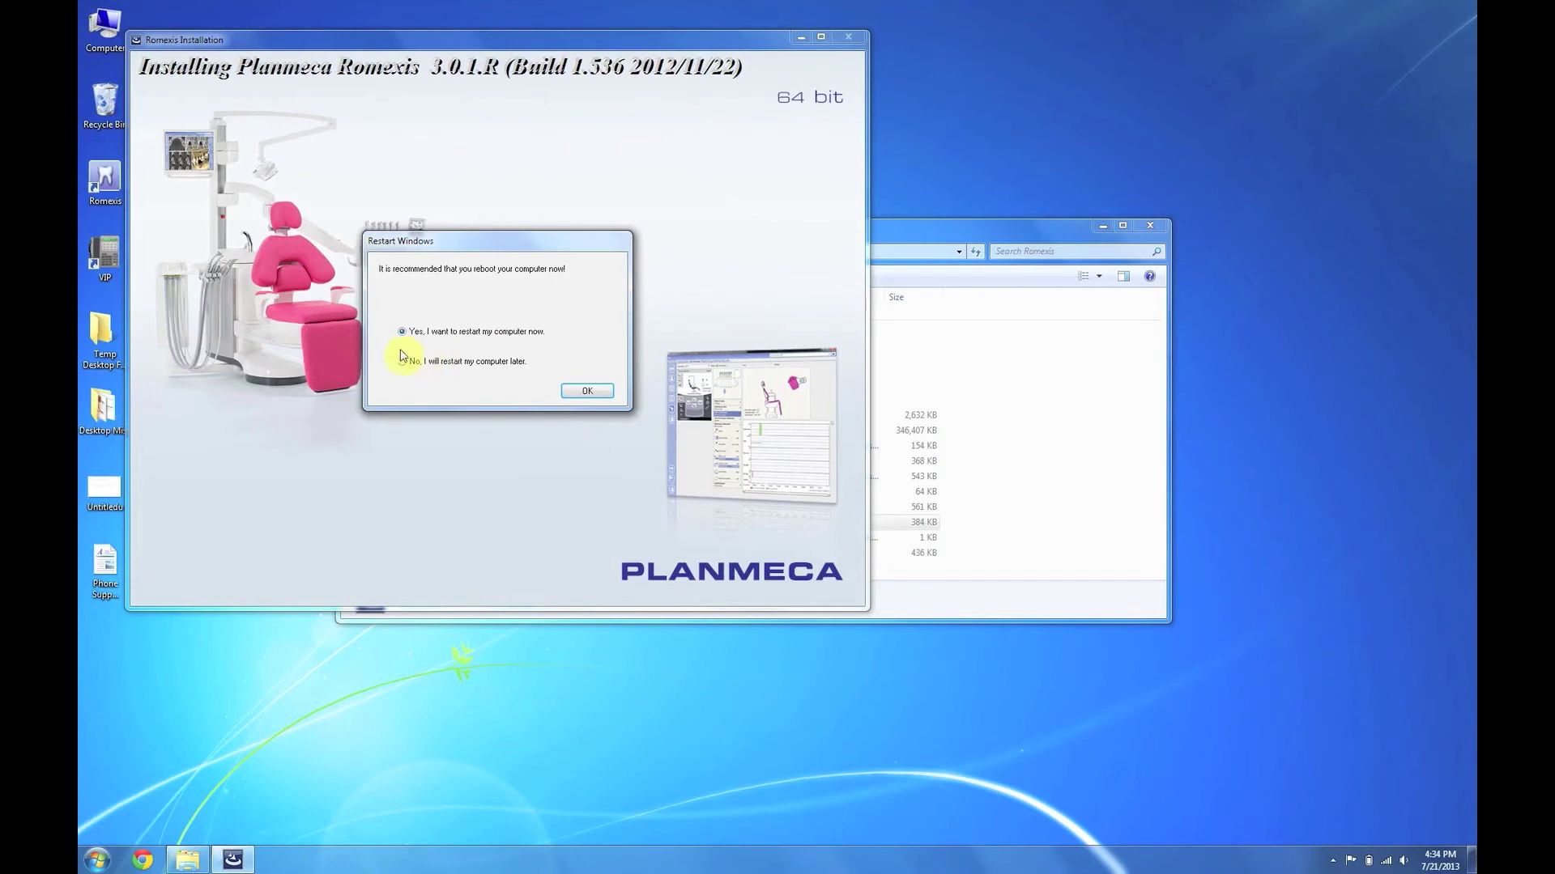
click(400, 364)
click(567, 392)
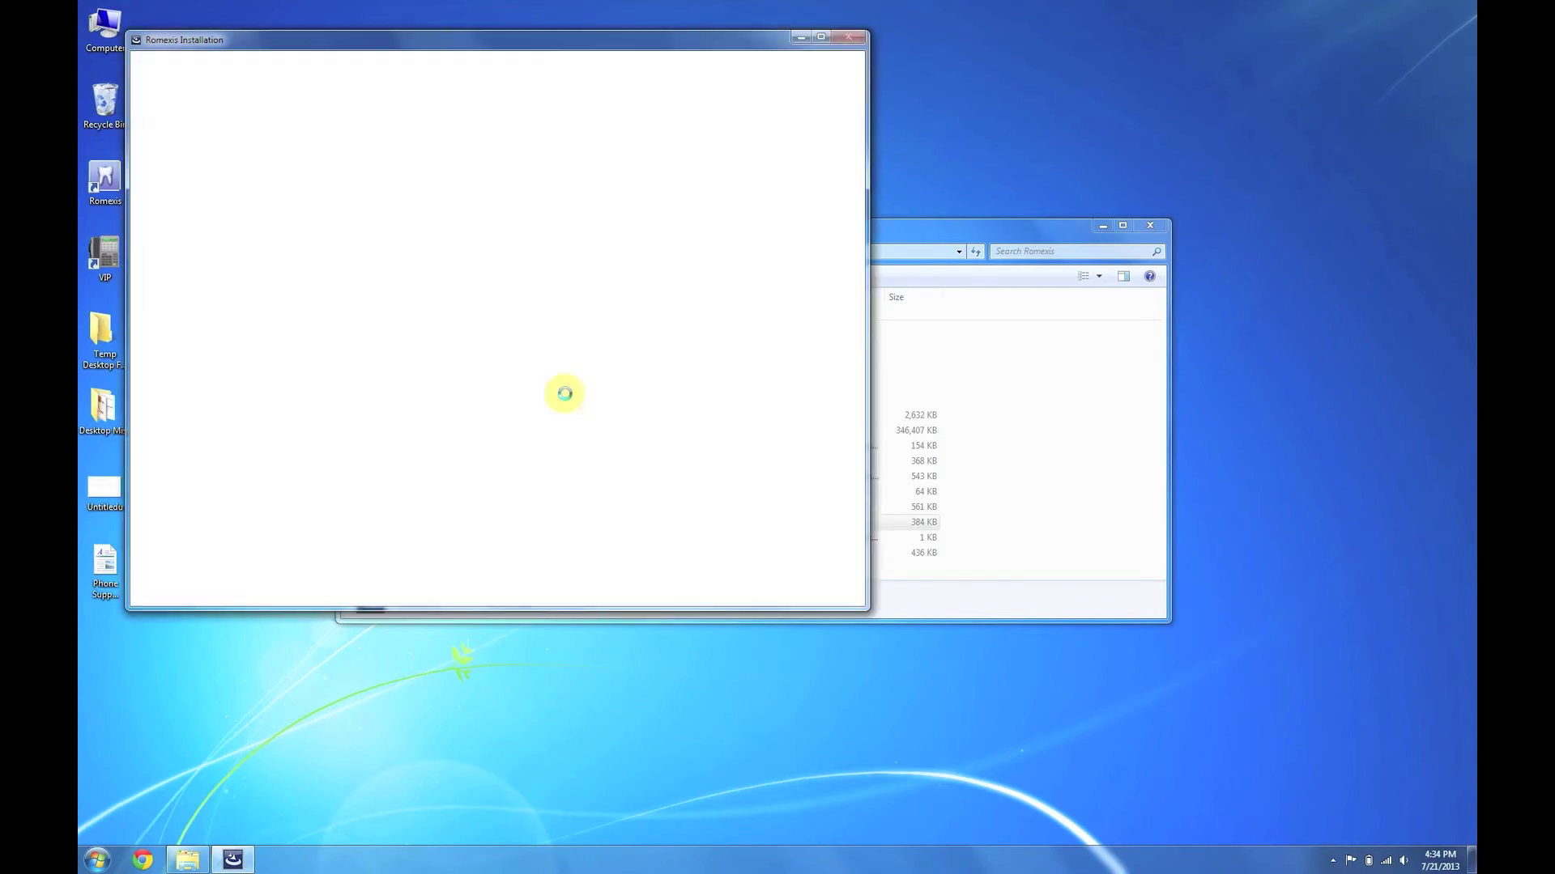
click(1161, 226)
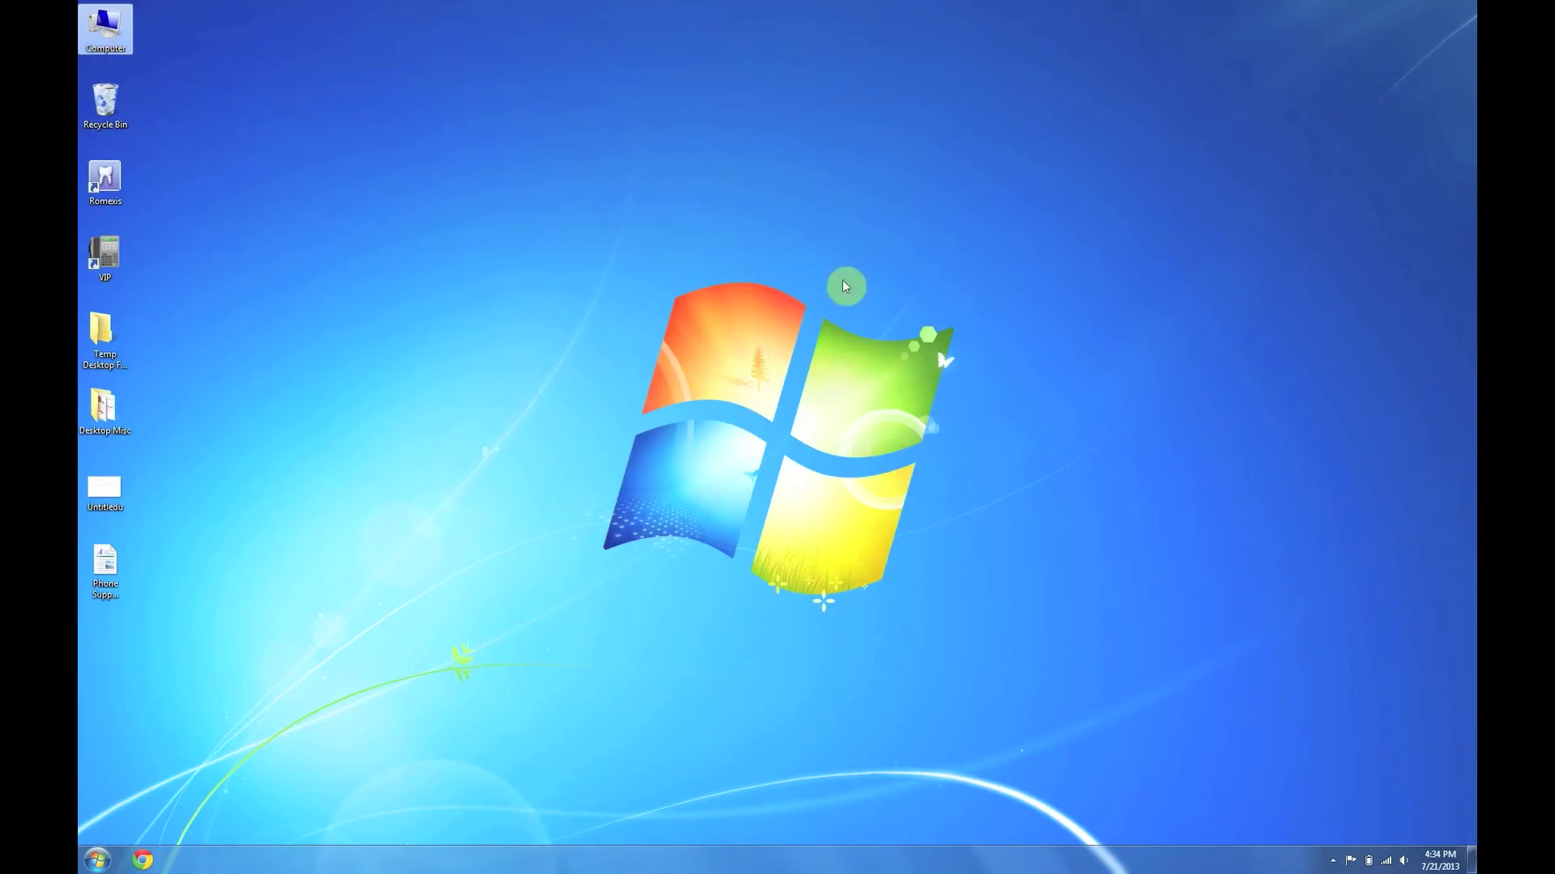
- Edit Romexis.bat to replace host 127.0.0.1 with 192.168.1.150 and save it
right_click(115, 174)
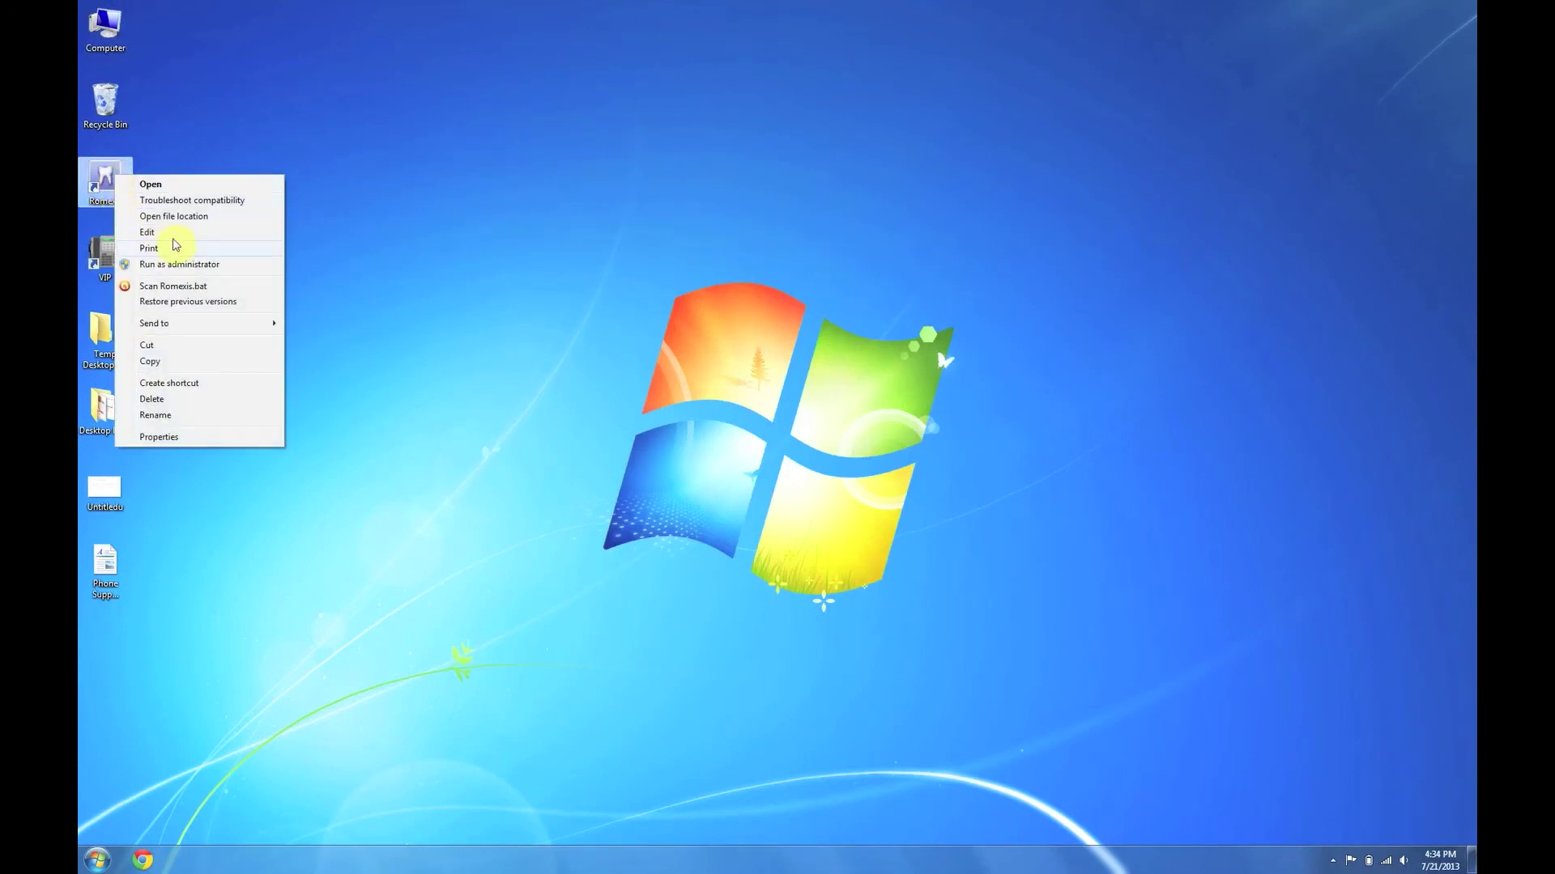
click(174, 233)
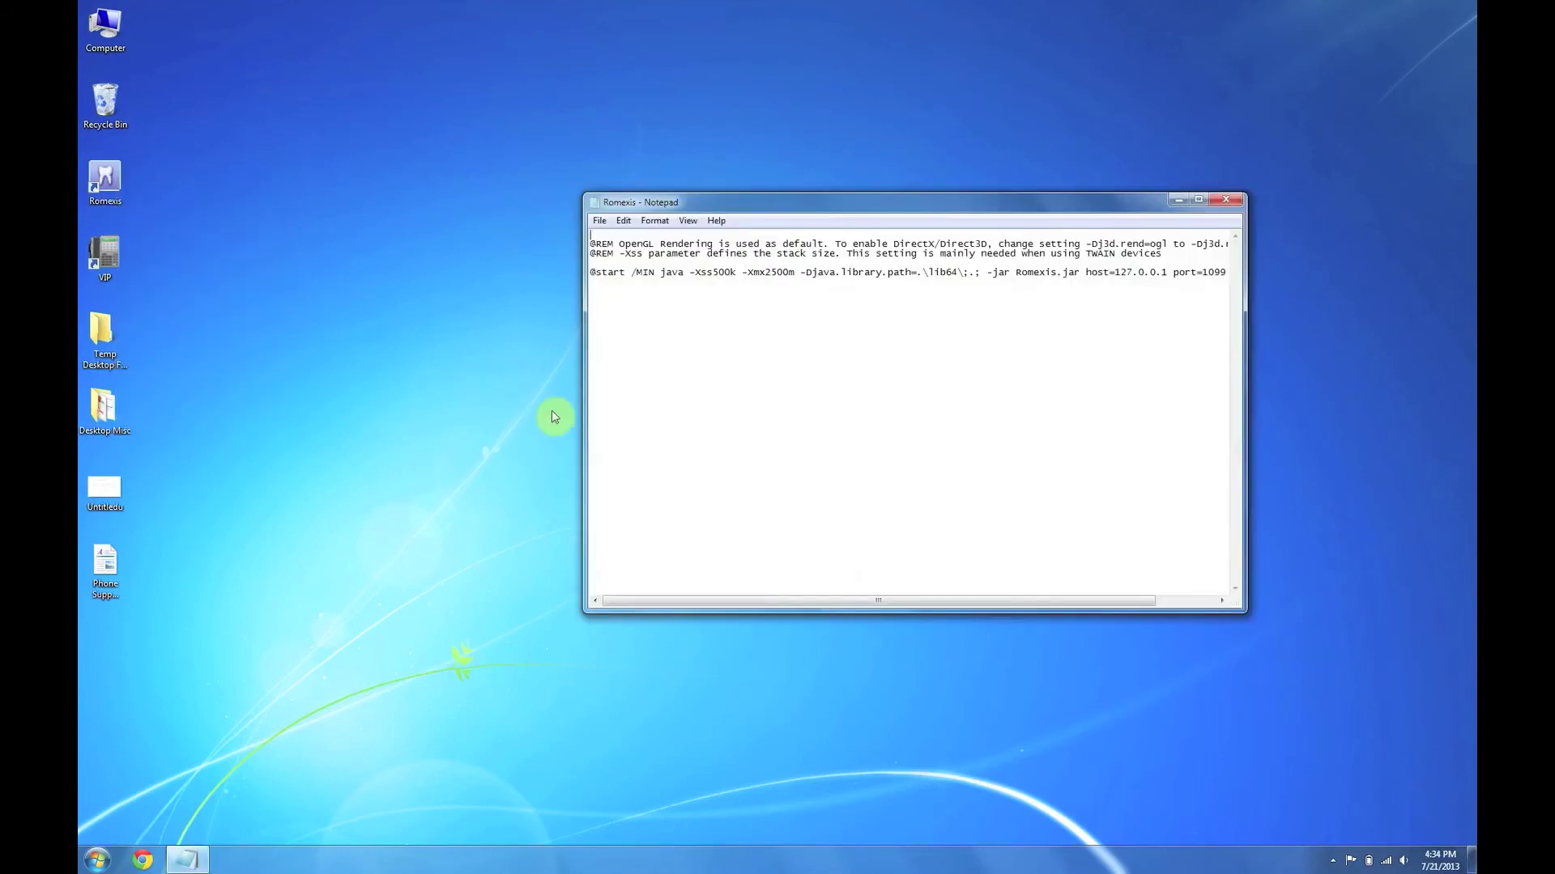
click(1167, 272)
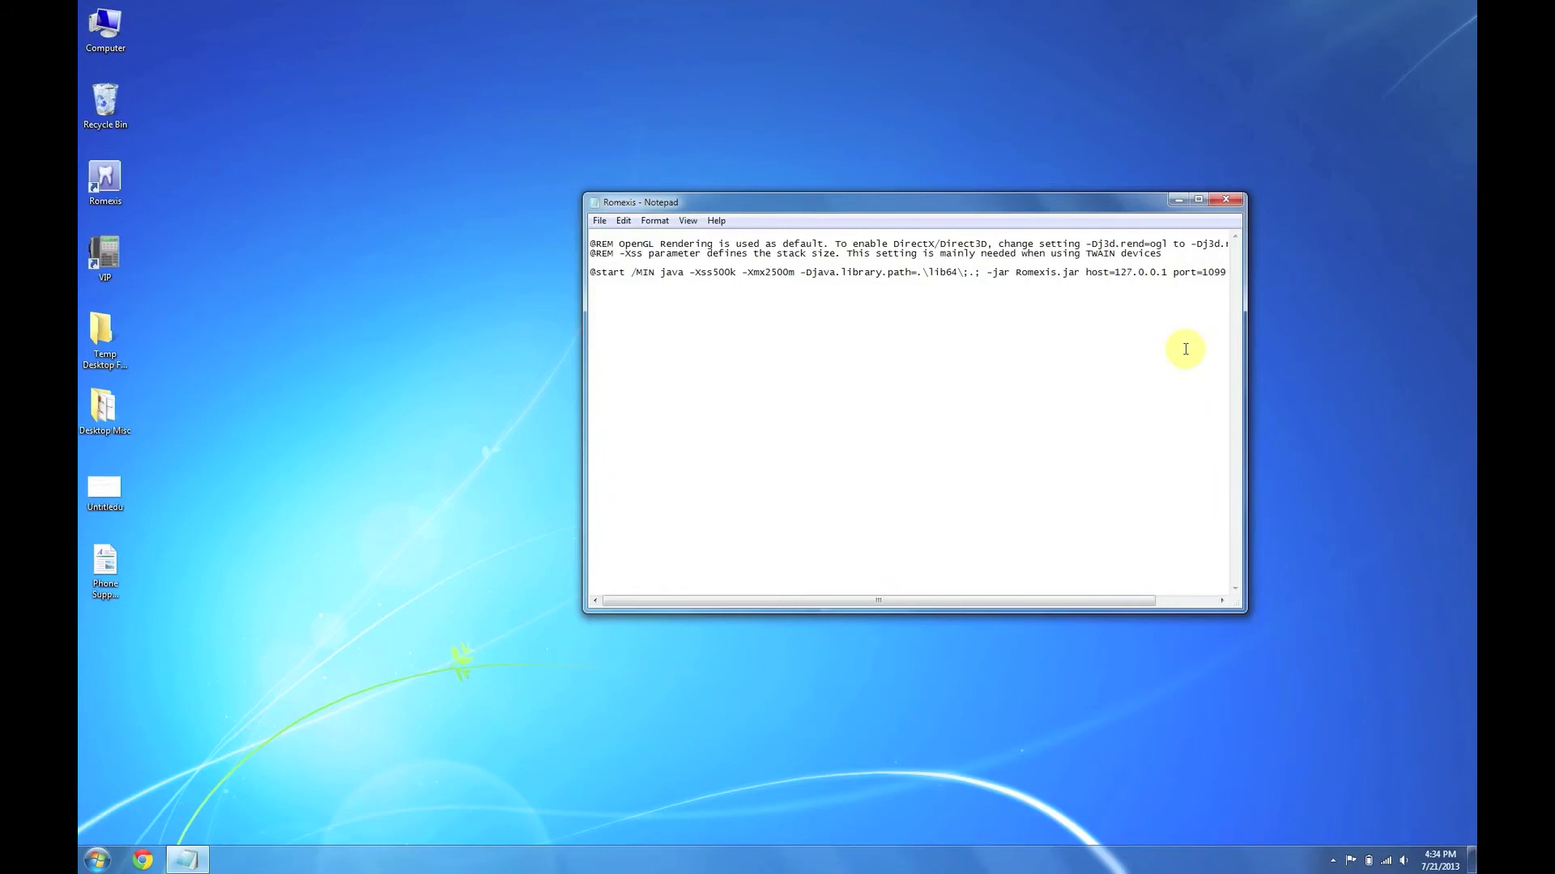
key(BackSpace)
key(BackSpace)
key(BackSpace)
key(BackSpace)
key(BackSpace)
key(BackSpace)
key(BackSpace)
key(BackSpace)
key(BackSpace)
text(192.16)
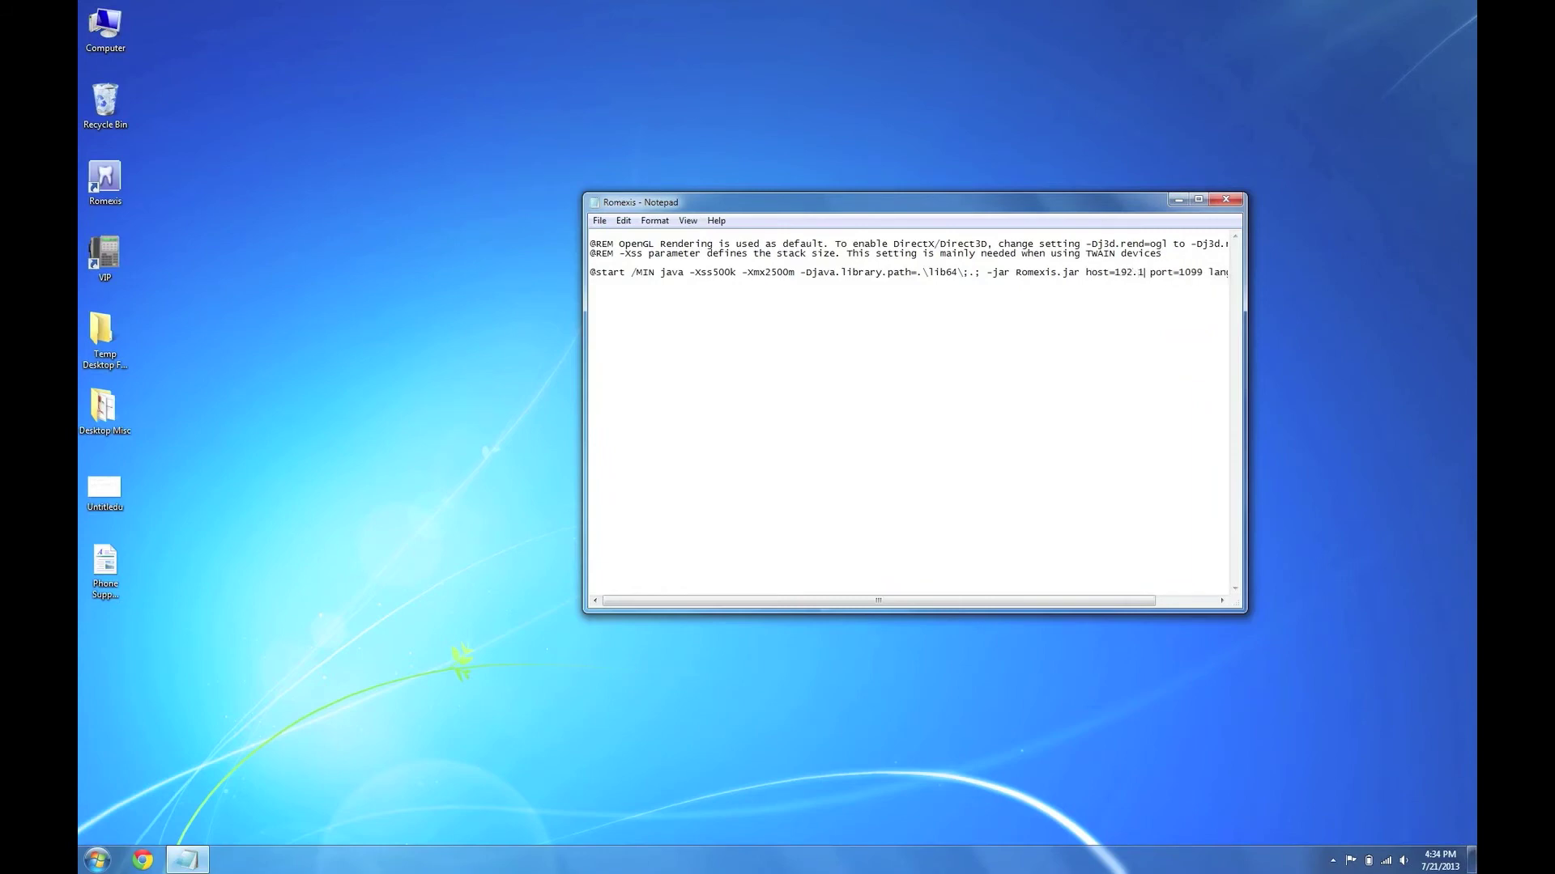
text(8.1.150)
click(1226, 200)
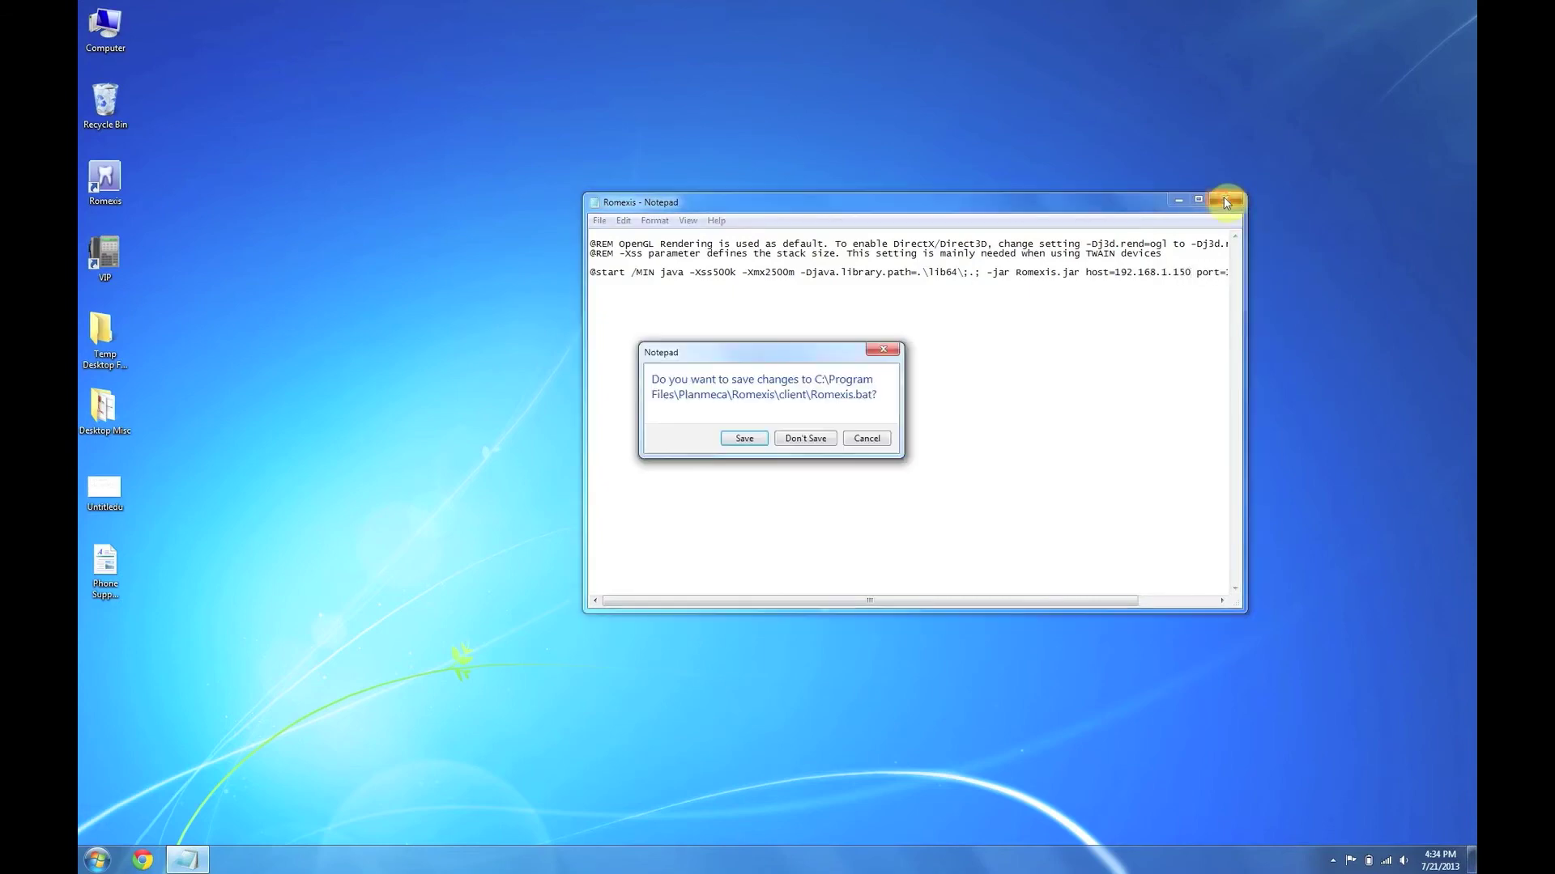
click(761, 443)
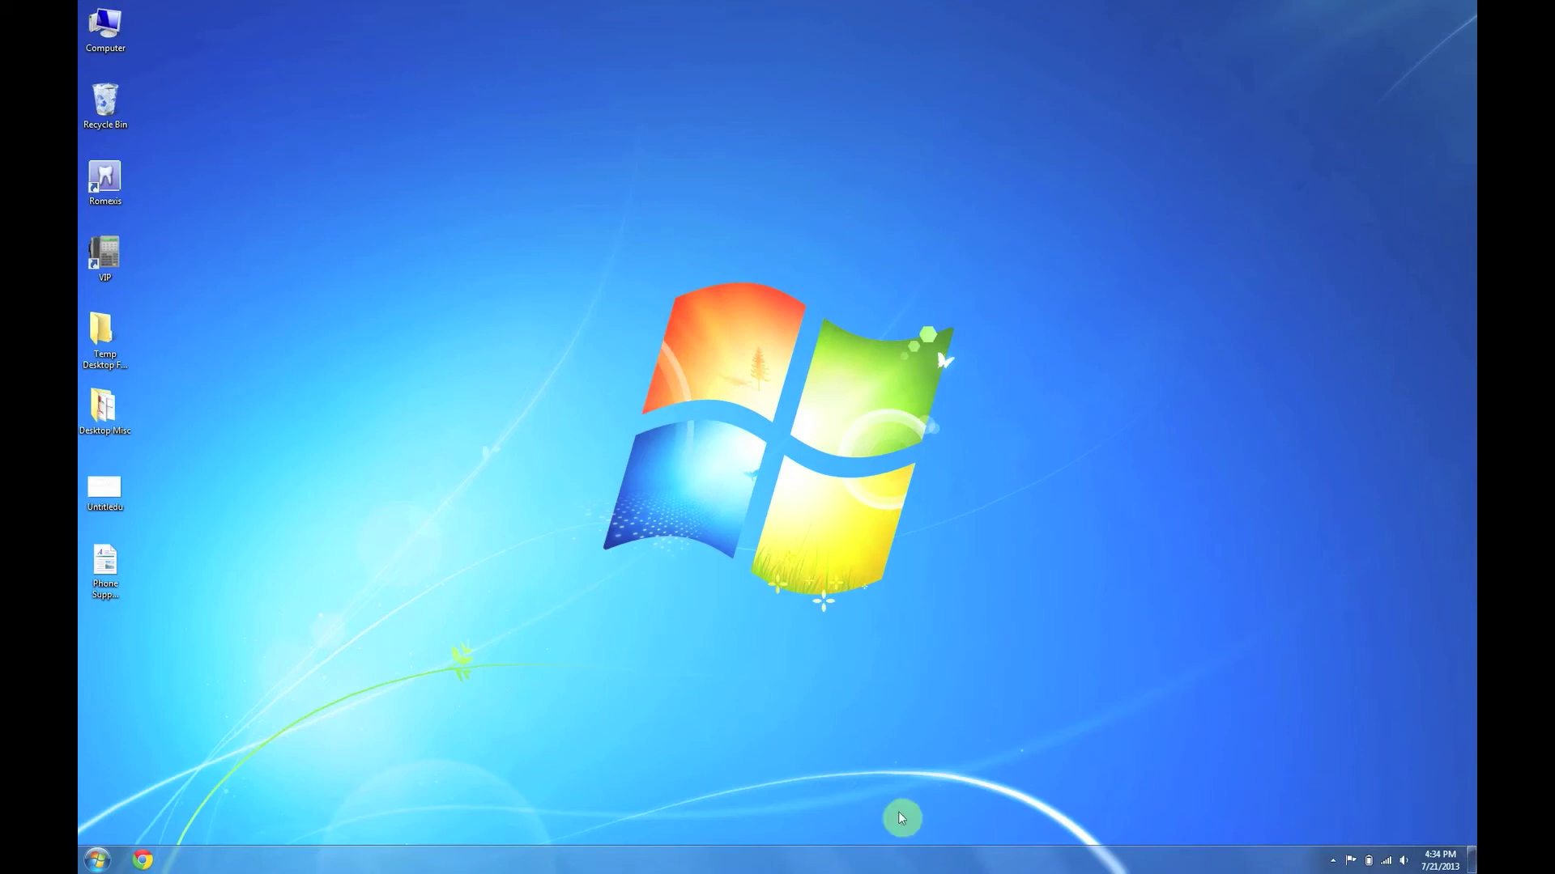
- Set Java's JRE Auto-Download to Never Auto-Download in the Advanced settings and apply it
click(97, 859)
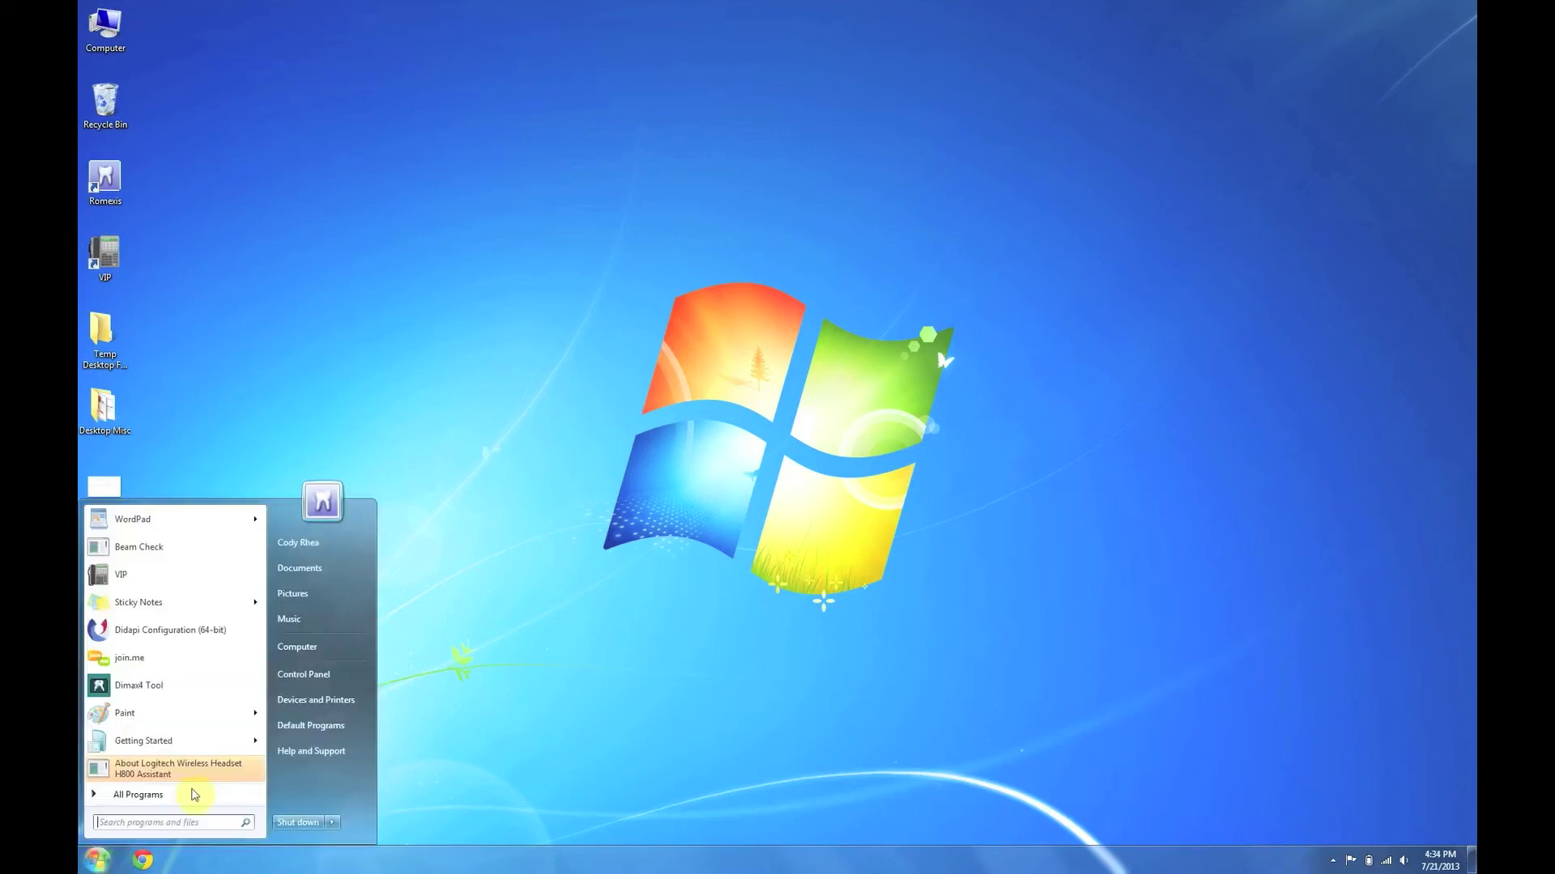
click(319, 680)
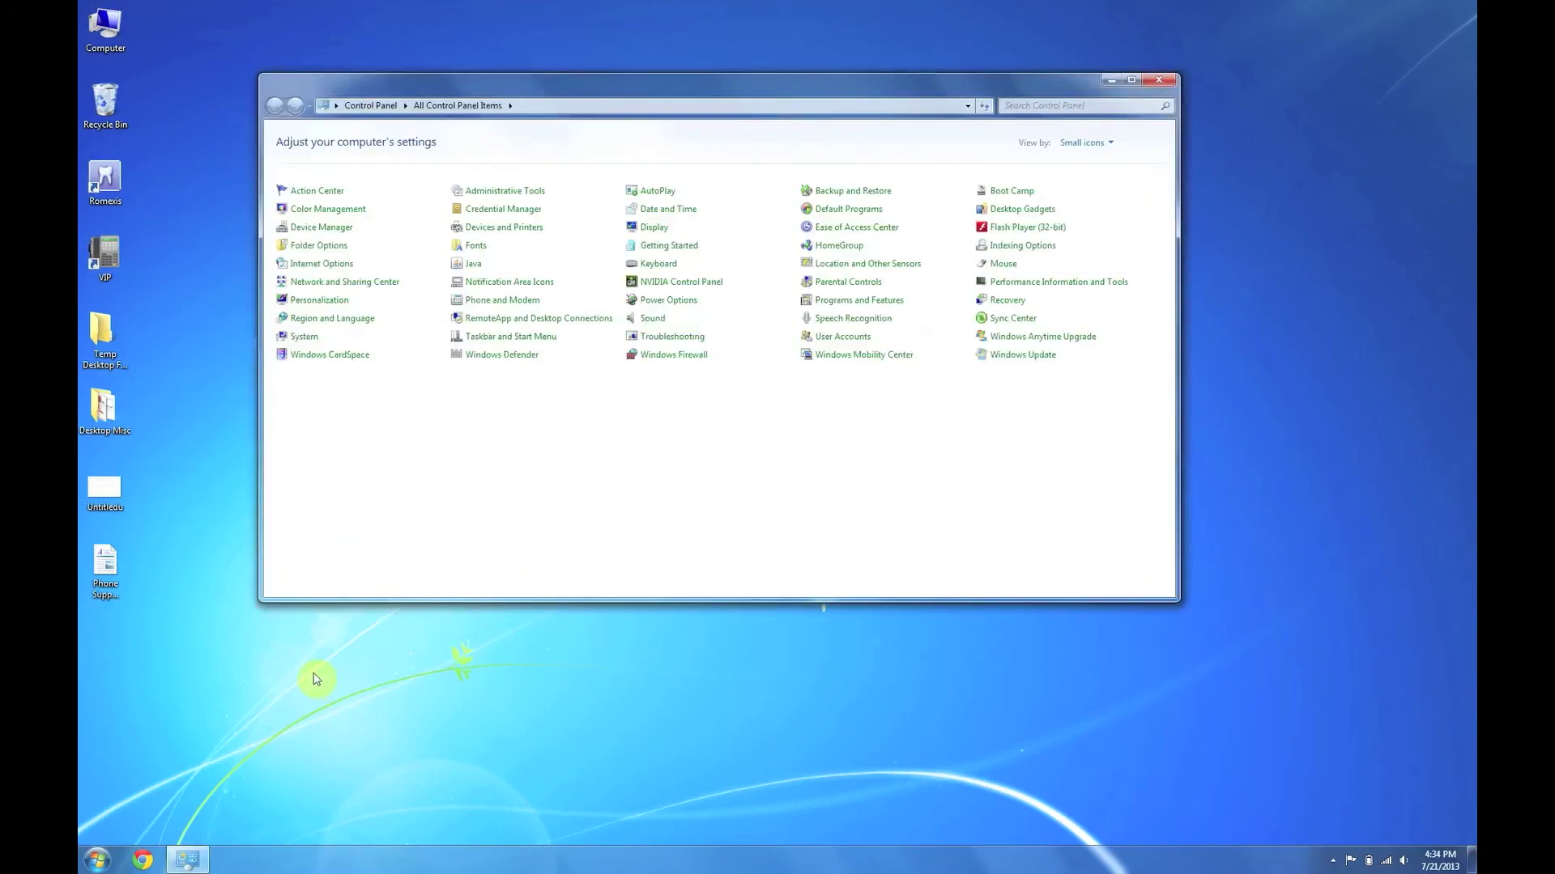
click(466, 267)
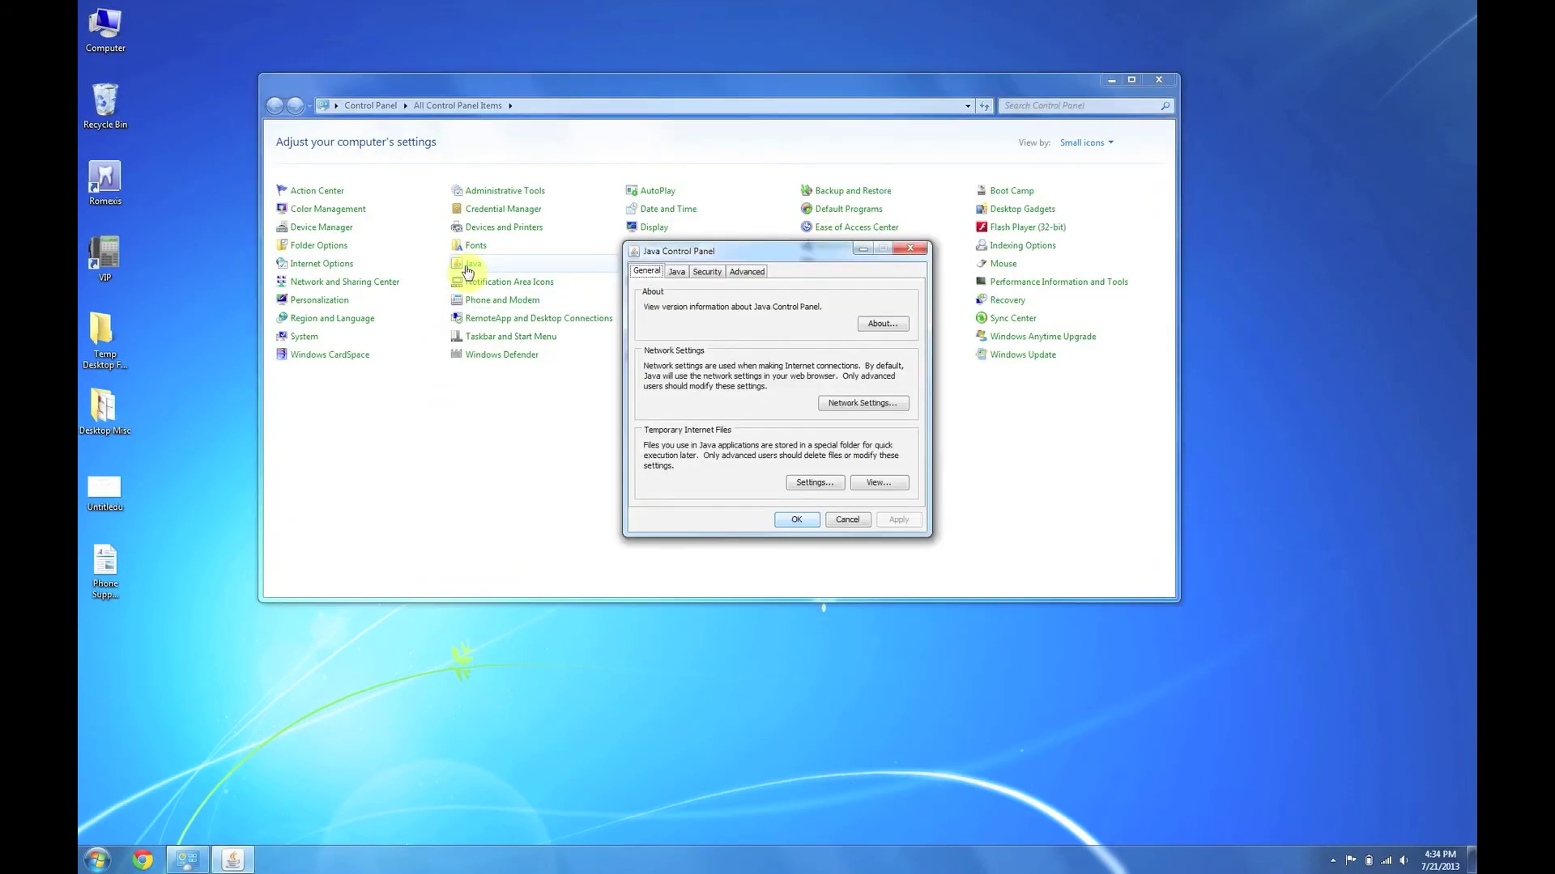
click(746, 272)
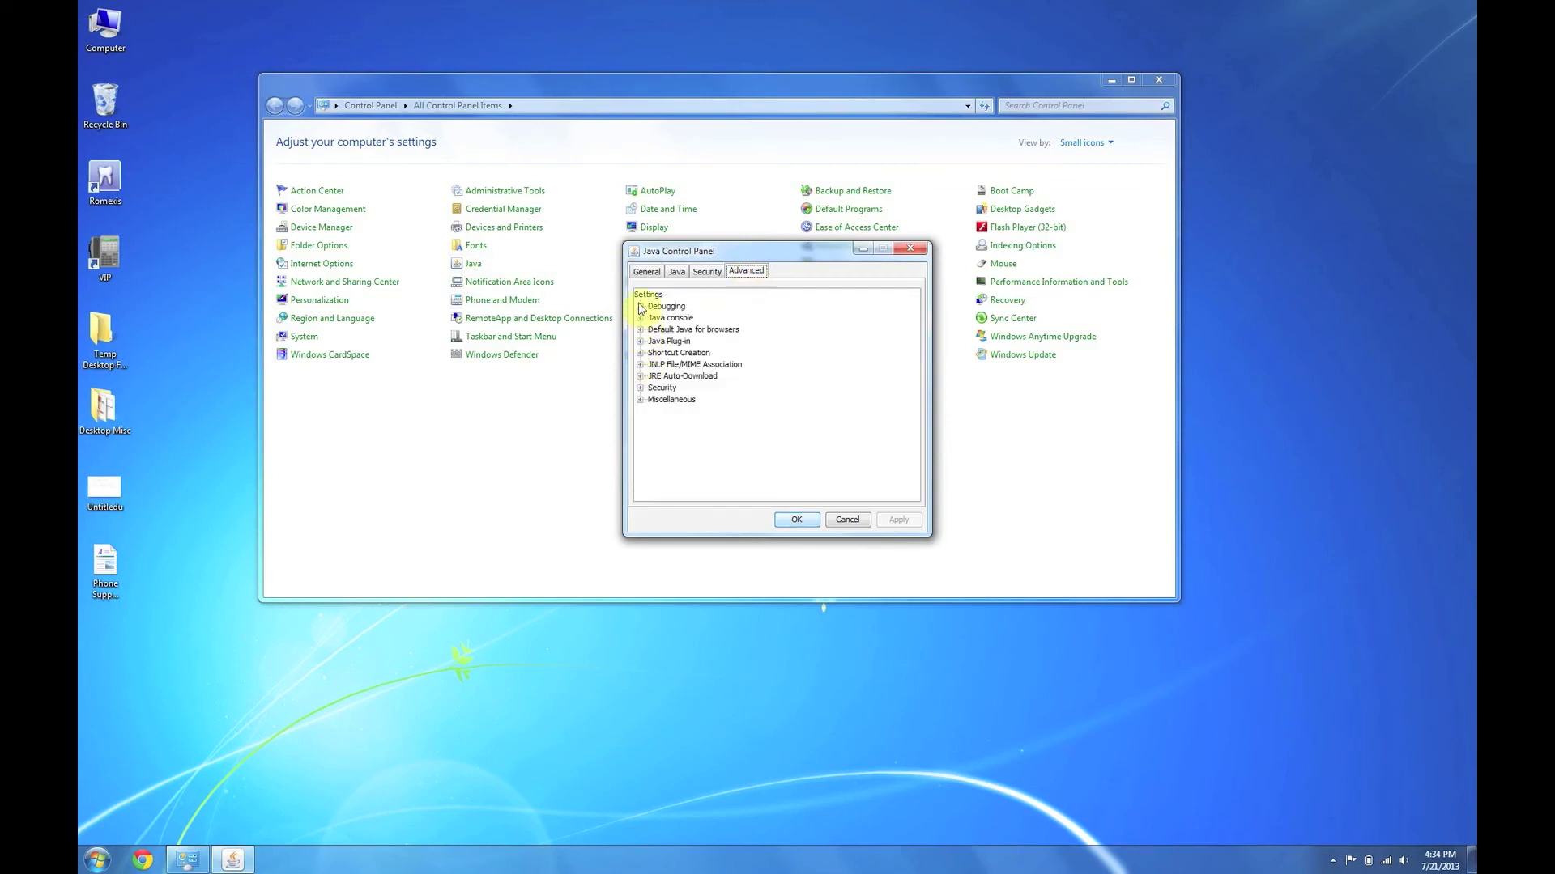
click(639, 376)
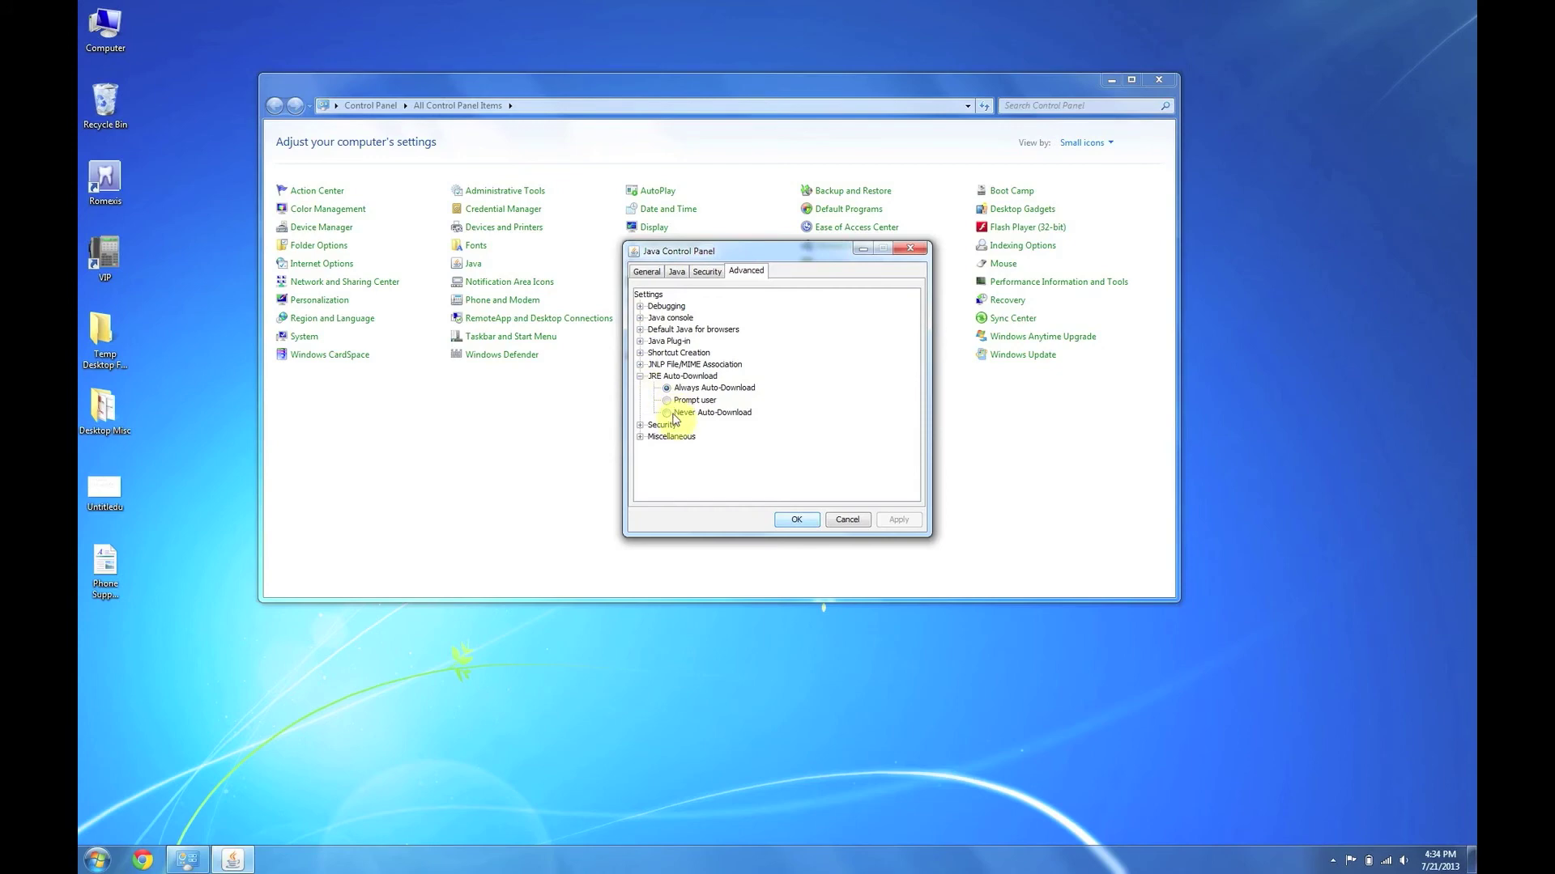
click(667, 413)
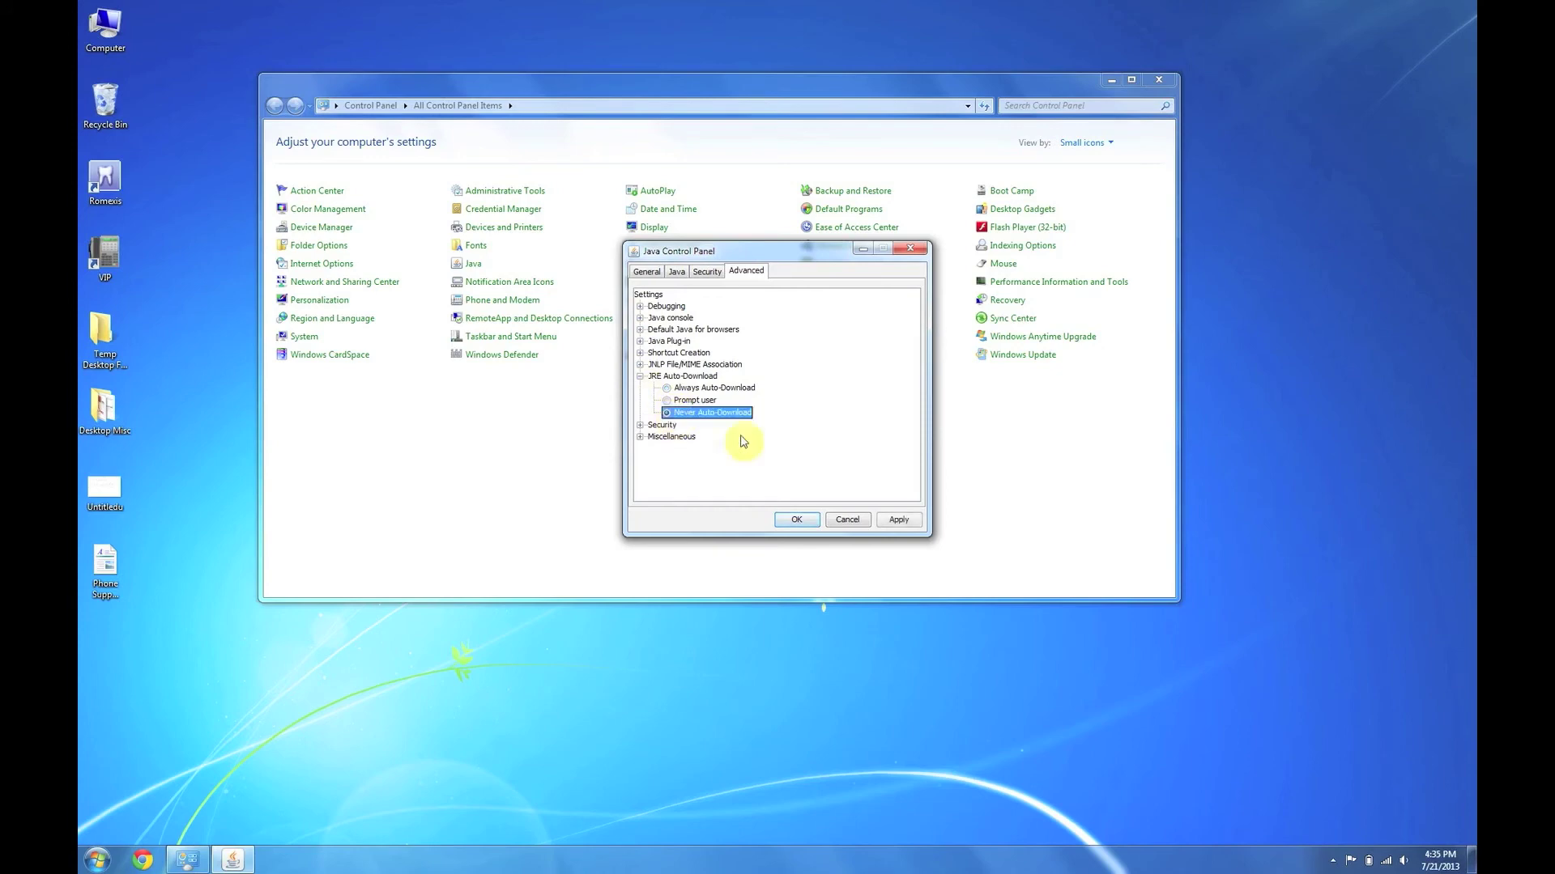
click(894, 520)
click(797, 520)
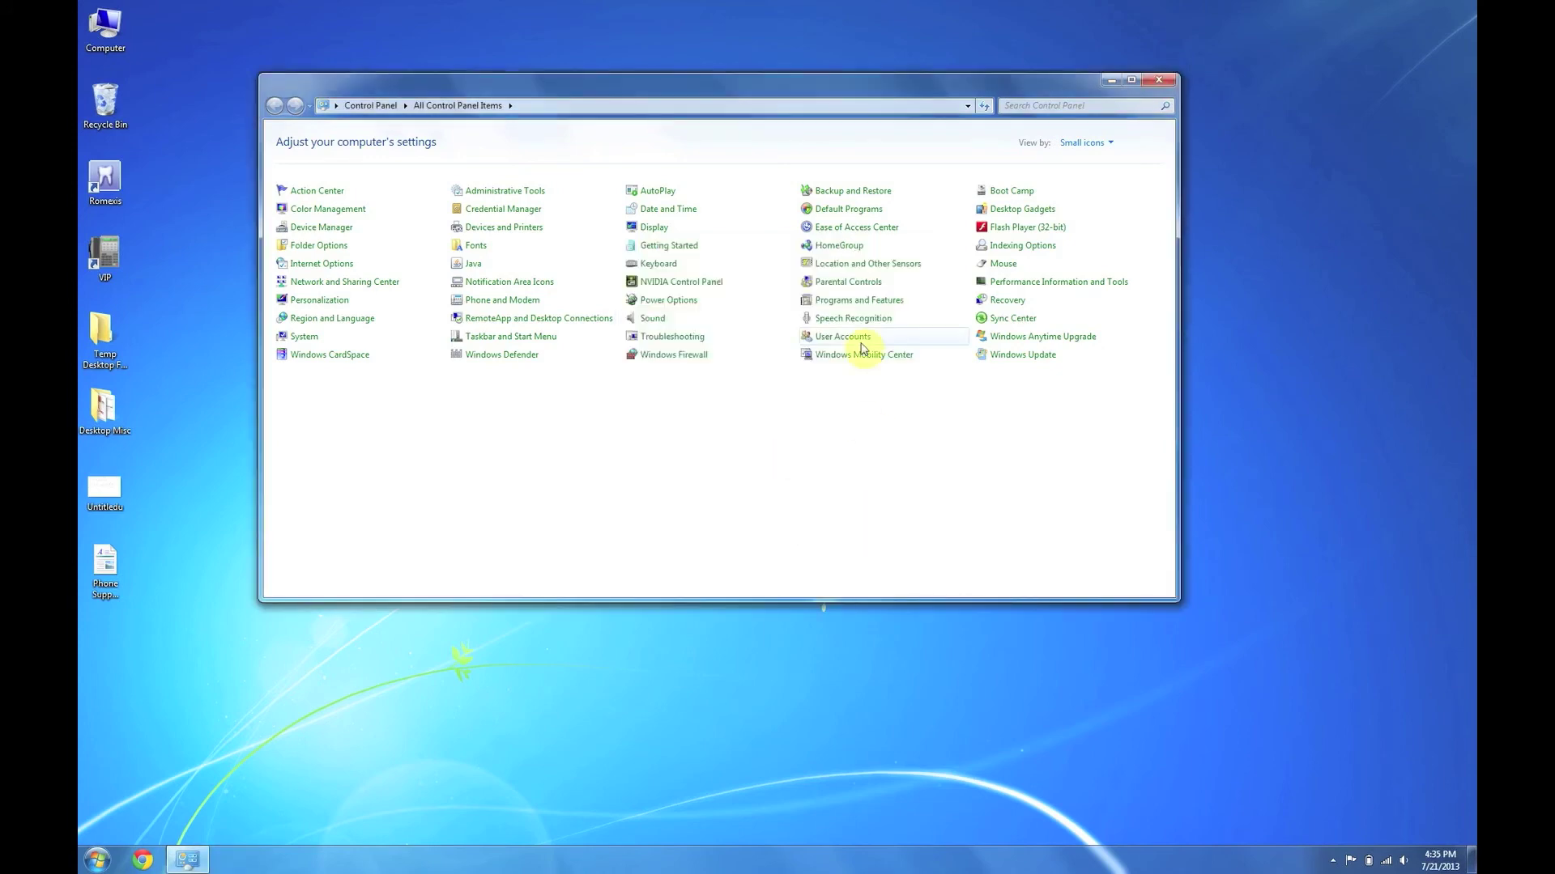
- Close the Control Panel window
click(1158, 83)
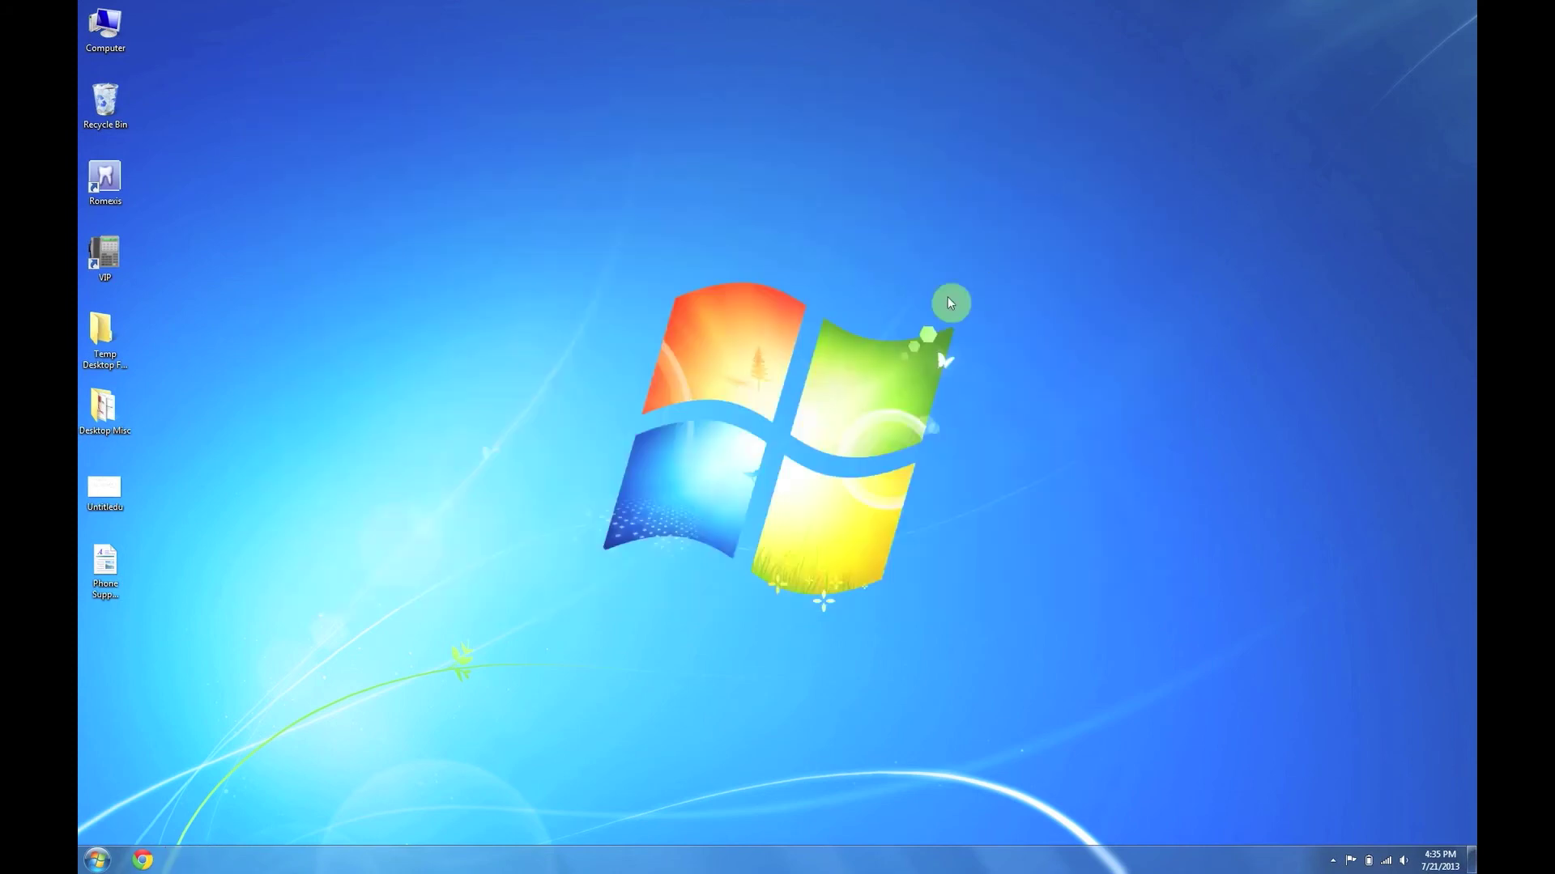